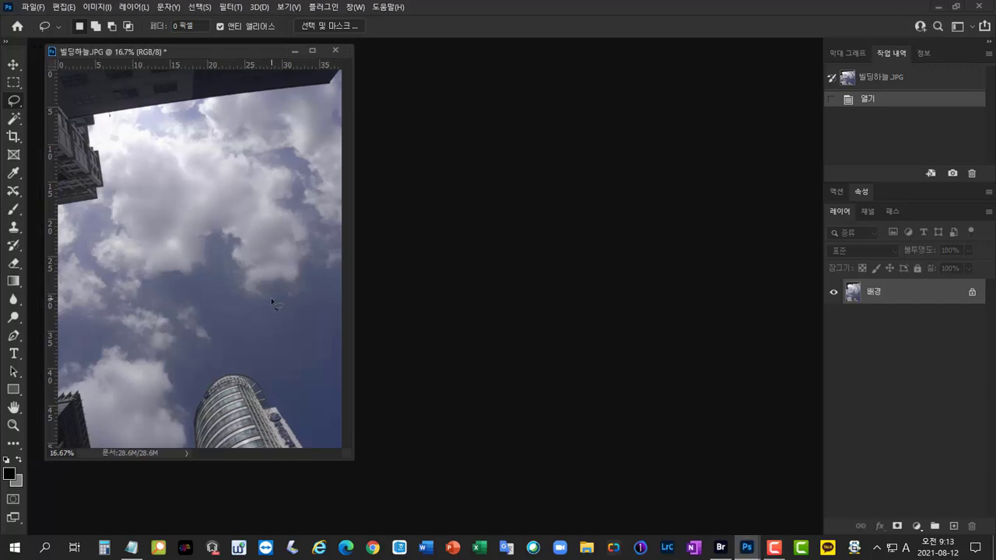
Lasso a loose selection around the round tower at the bottom of the sky photo and start Content-Aware Fill on it
click(13, 82)
click(70, 86)
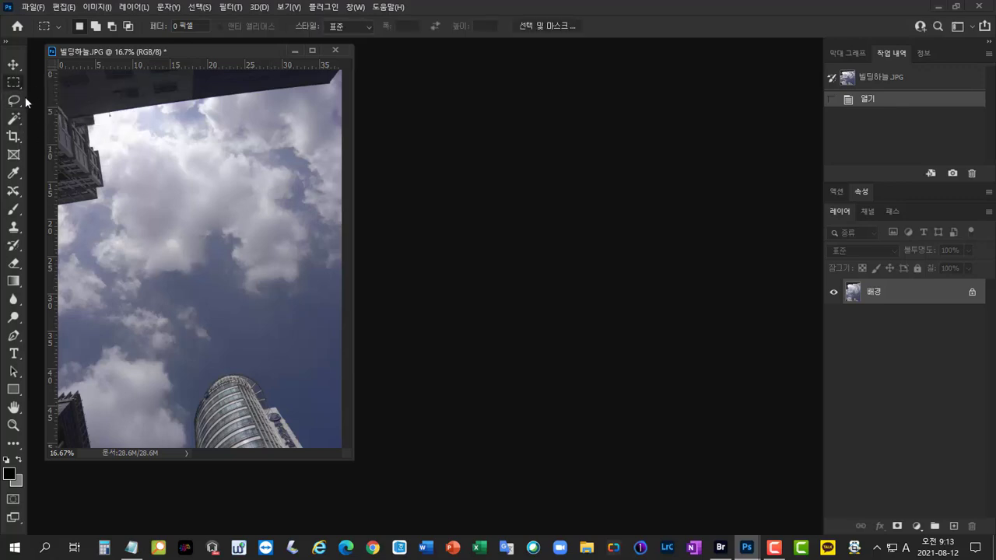
click(14, 101)
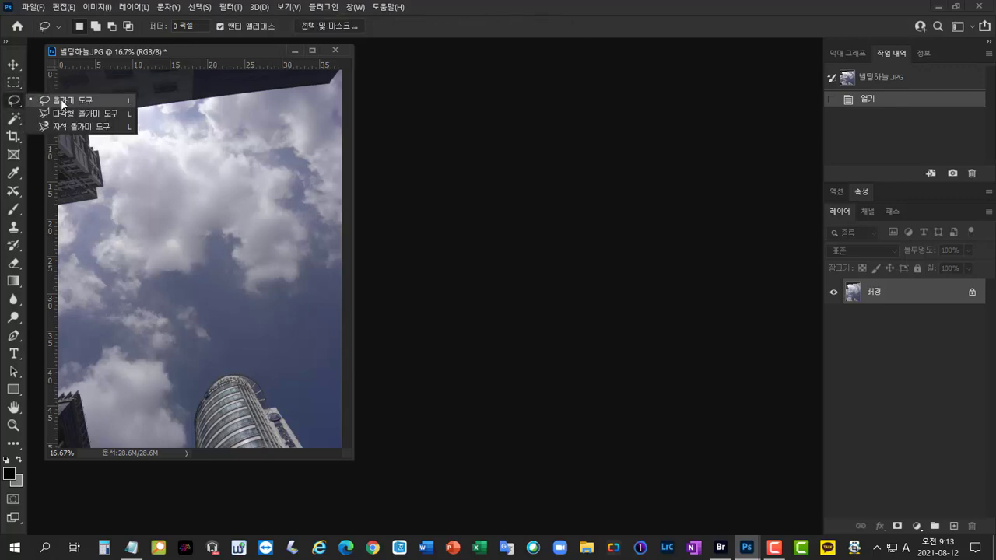
click(63, 104)
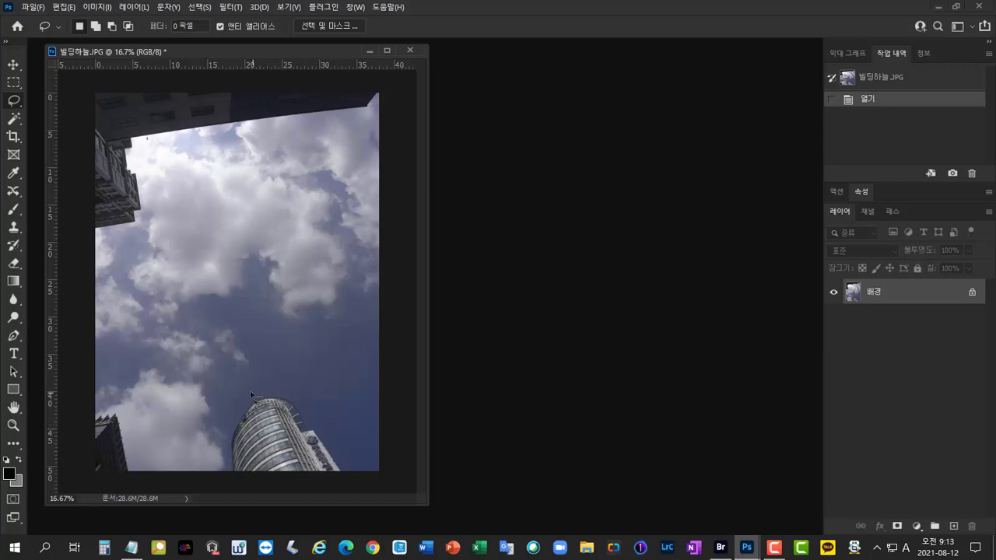
mouse_move(247, 391)
mouse_down()
mouse_move(233, 396)
mouse_move(221, 456)
mouse_move(227, 481)
mouse_move(320, 483)
mouse_move(355, 478)
mouse_move(356, 468)
mouse_up()
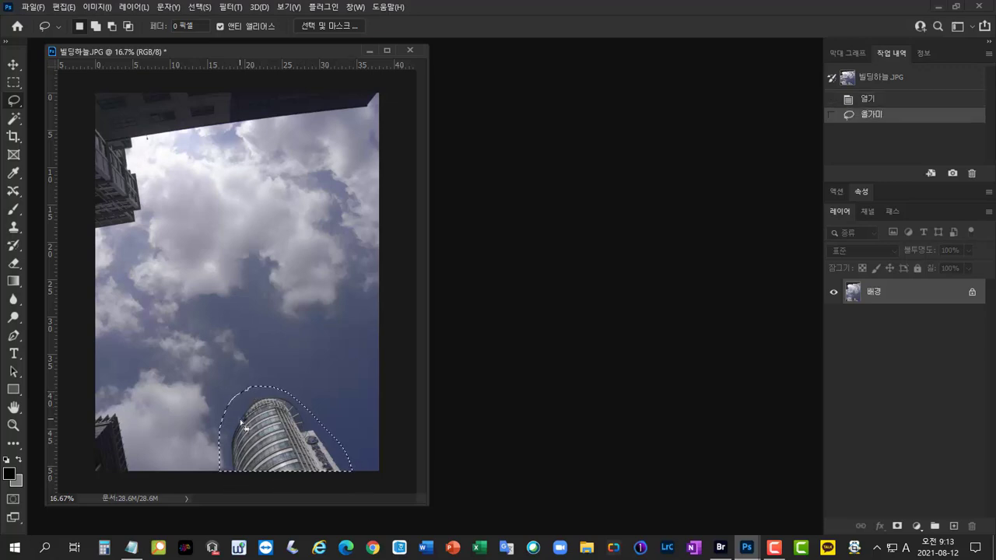
click(64, 7)
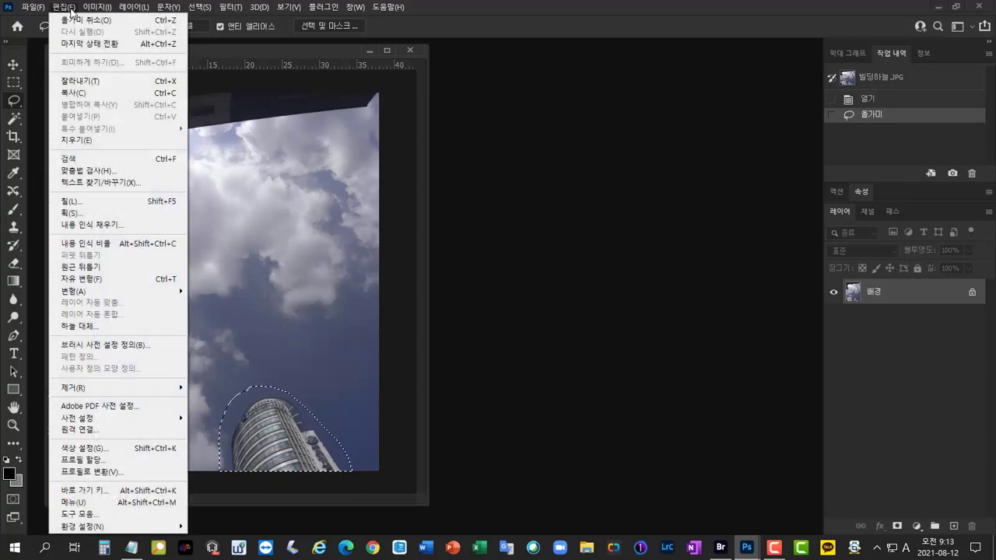
click(144, 227)
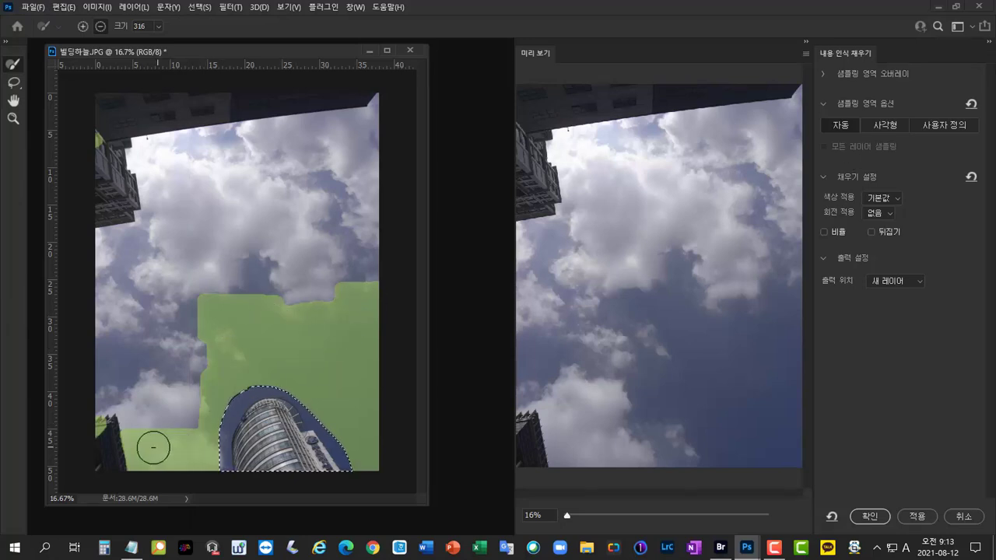
Try the rectangular and custom sampling areas, painting custom samples over the sky around the tower, and return to automatic sampling
click(892, 124)
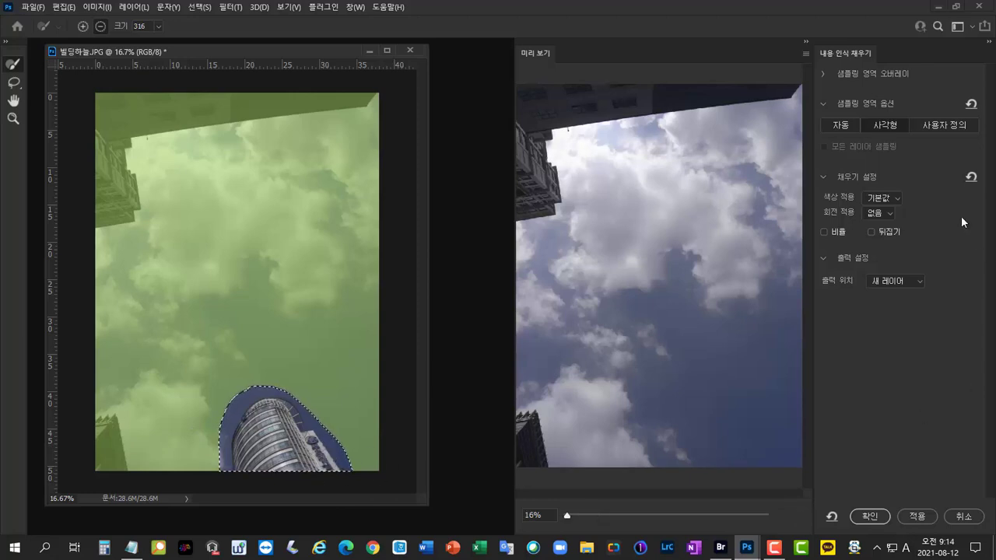
click(949, 126)
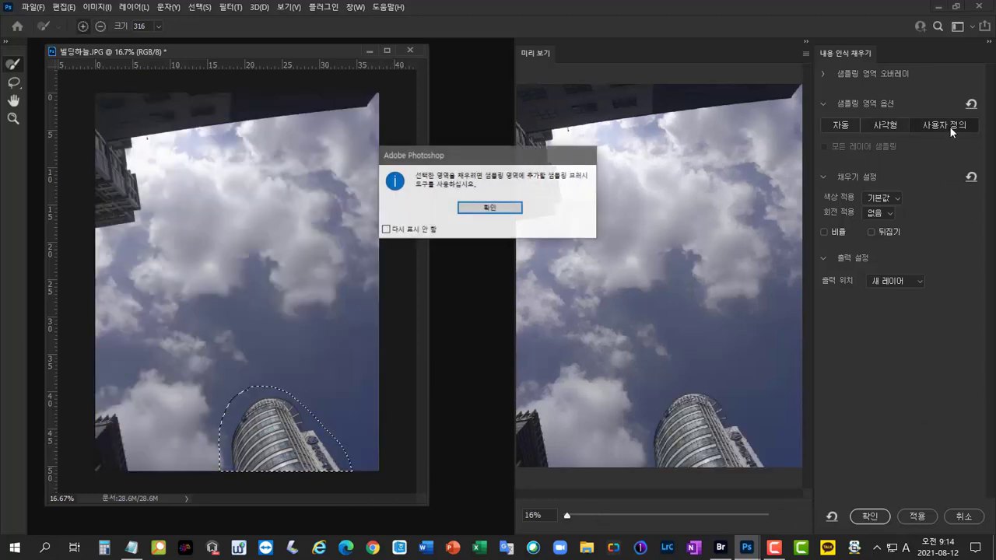
click(505, 205)
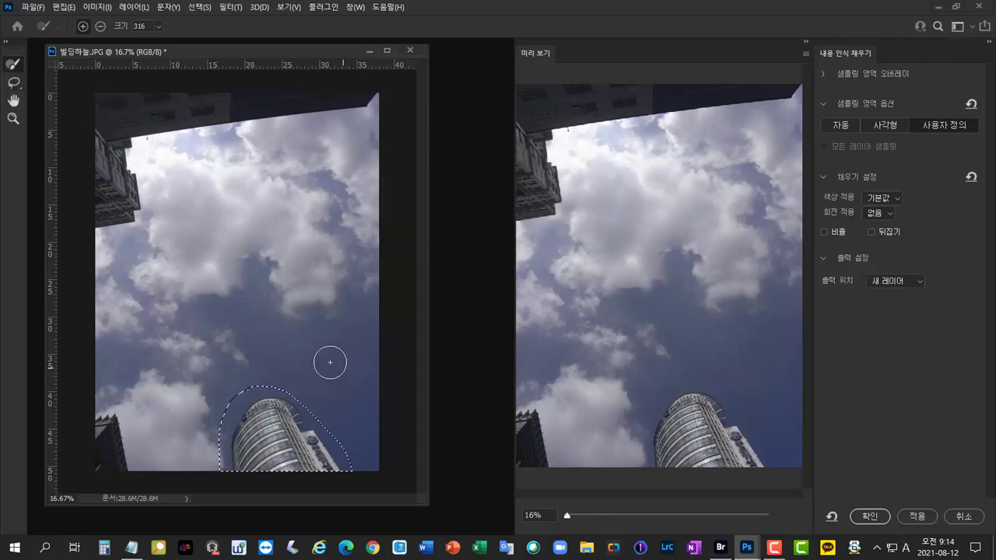
mouse_move(308, 327)
mouse_down()
mouse_move(286, 351)
mouse_move(348, 415)
mouse_move(290, 350)
mouse_move(191, 416)
mouse_move(269, 349)
mouse_move(187, 455)
mouse_move(206, 356)
mouse_move(174, 382)
mouse_move(176, 456)
mouse_move(155, 468)
mouse_move(154, 341)
mouse_move(340, 337)
mouse_move(152, 340)
mouse_move(176, 372)
mouse_move(158, 328)
mouse_move(384, 322)
mouse_move(358, 336)
mouse_up()
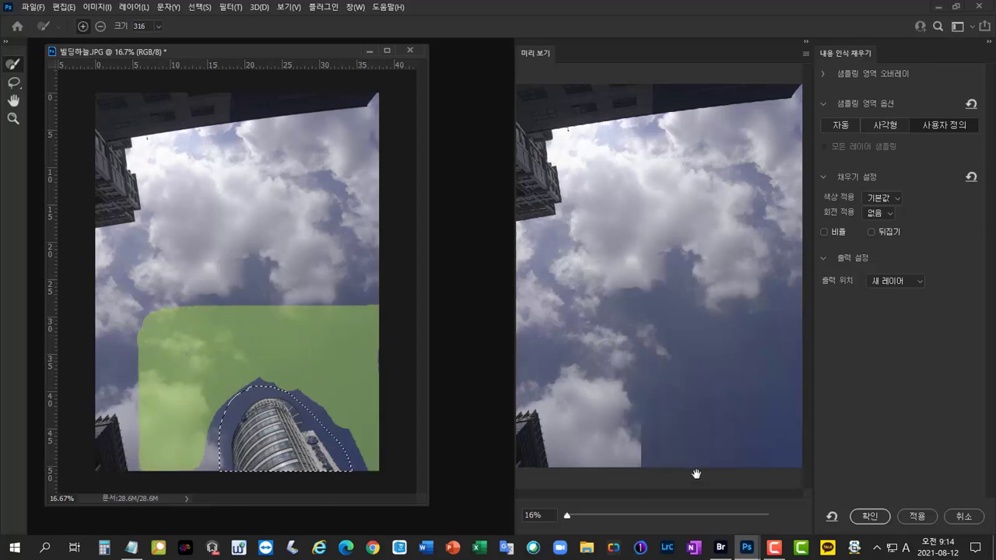
click(848, 130)
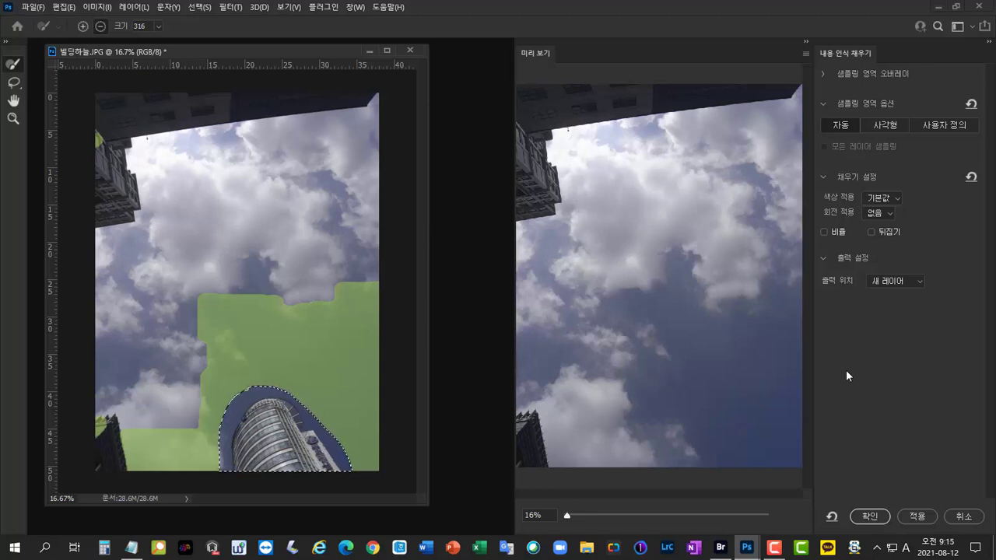
Try the fill's color adaptation at the highest level and at none, and return it to default
click(899, 204)
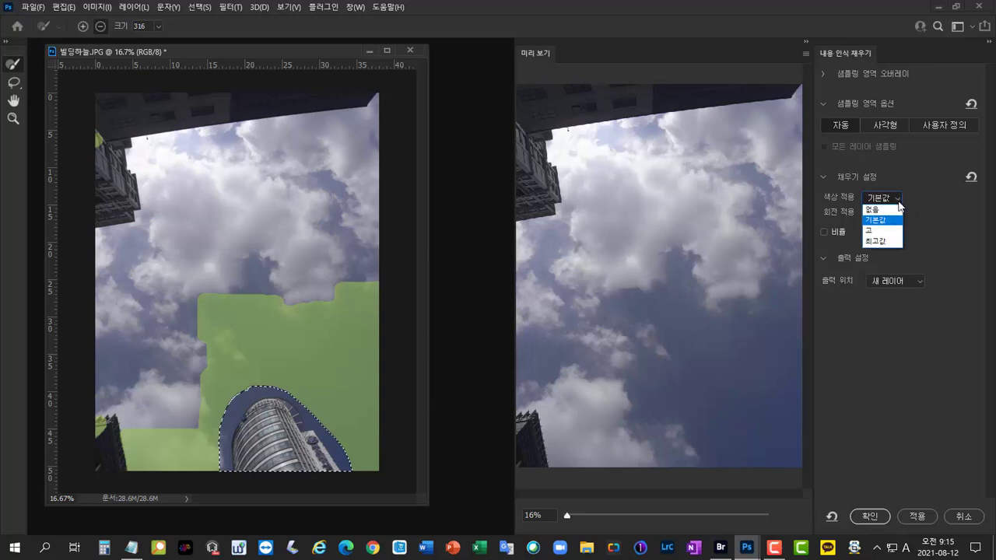
click(887, 236)
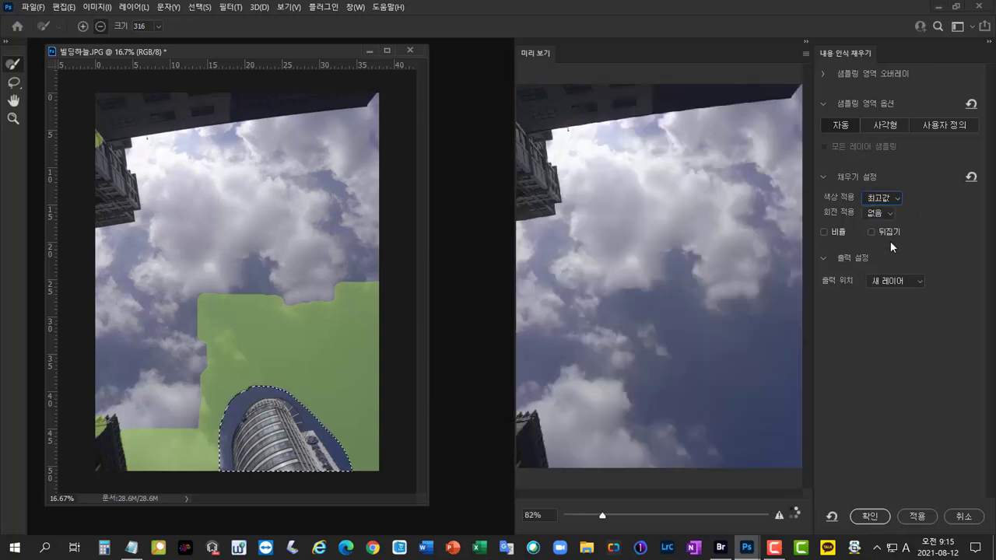
click(900, 202)
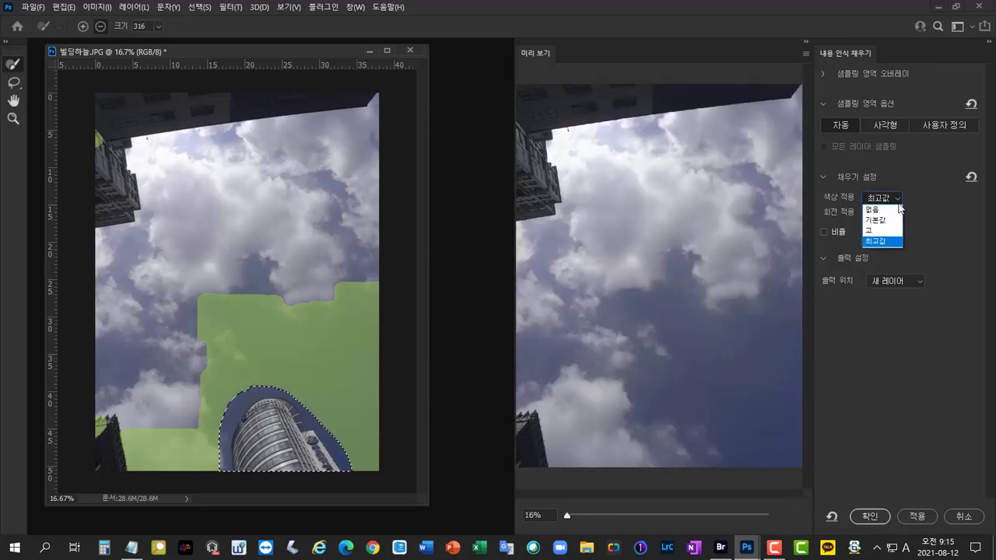
click(896, 209)
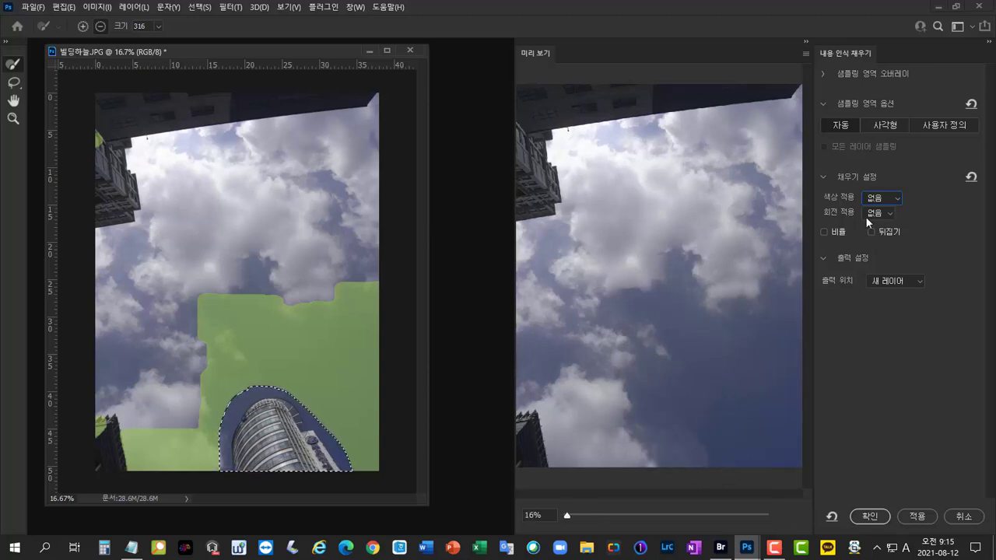
click(899, 197)
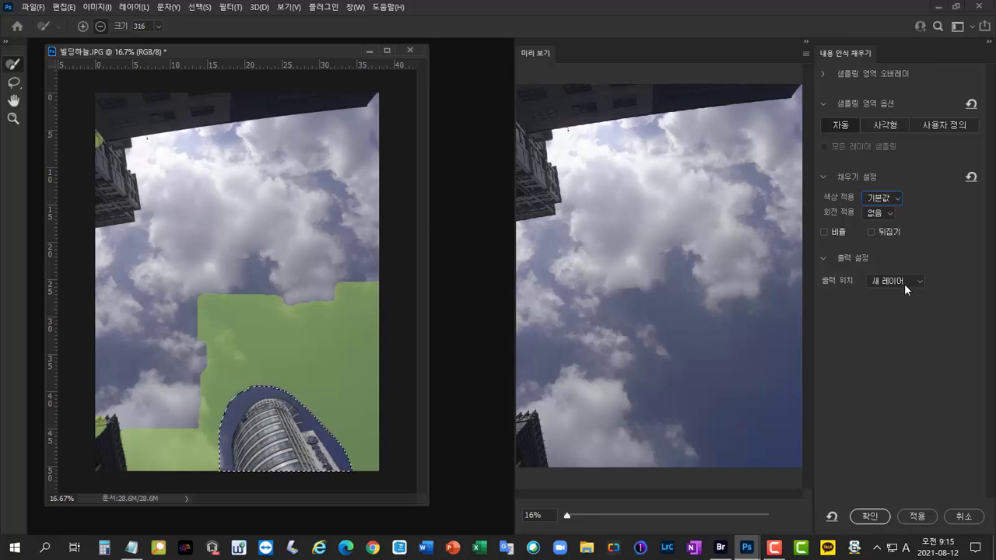
Apply the tower's content-aware fill to a new layer and clear the selection
click(869, 515)
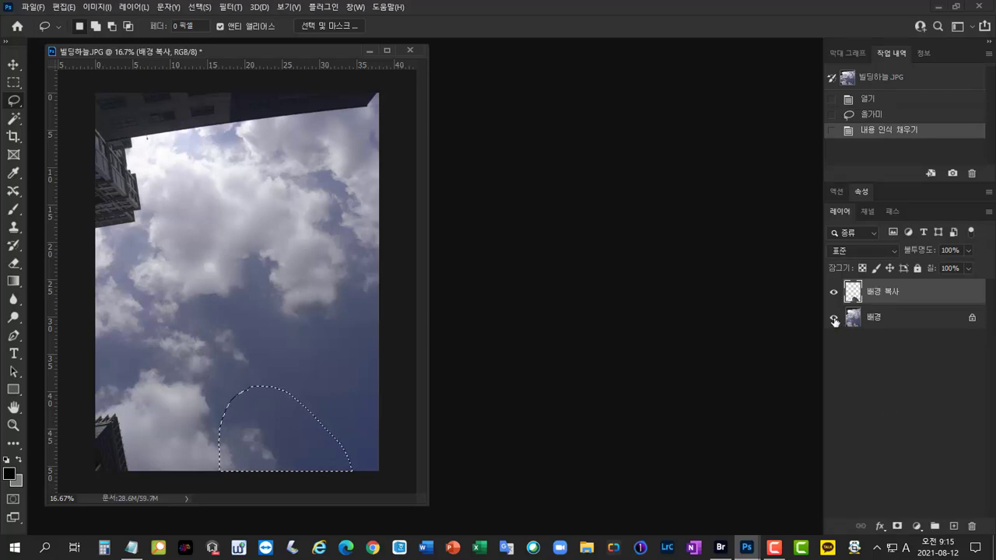
key(ctrl+d)
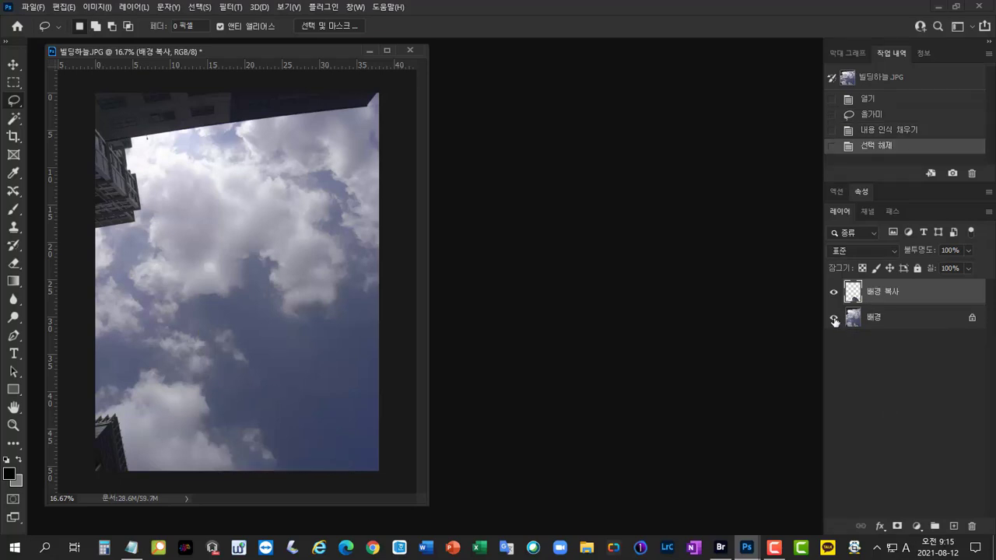
Compare the fill layer with the original photo by toggling the visibility of 배경 복사 and 배경
click(834, 319)
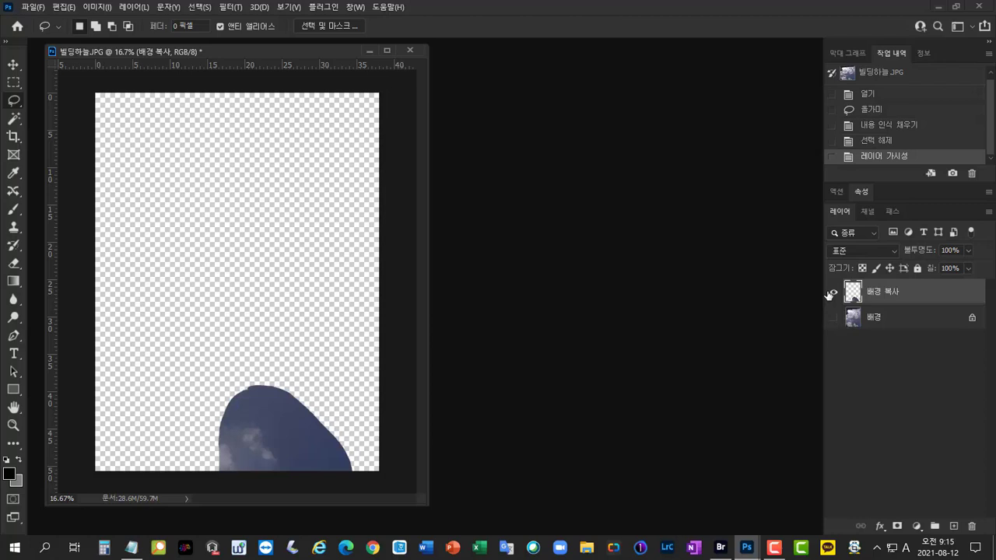
click(832, 292)
click(833, 317)
click(833, 293)
click(833, 293)
click(836, 319)
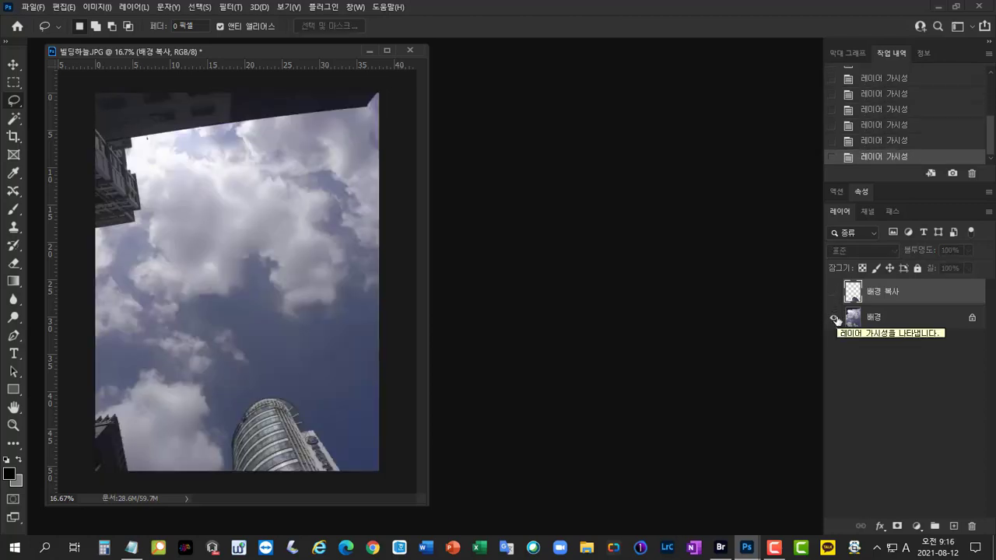
click(833, 293)
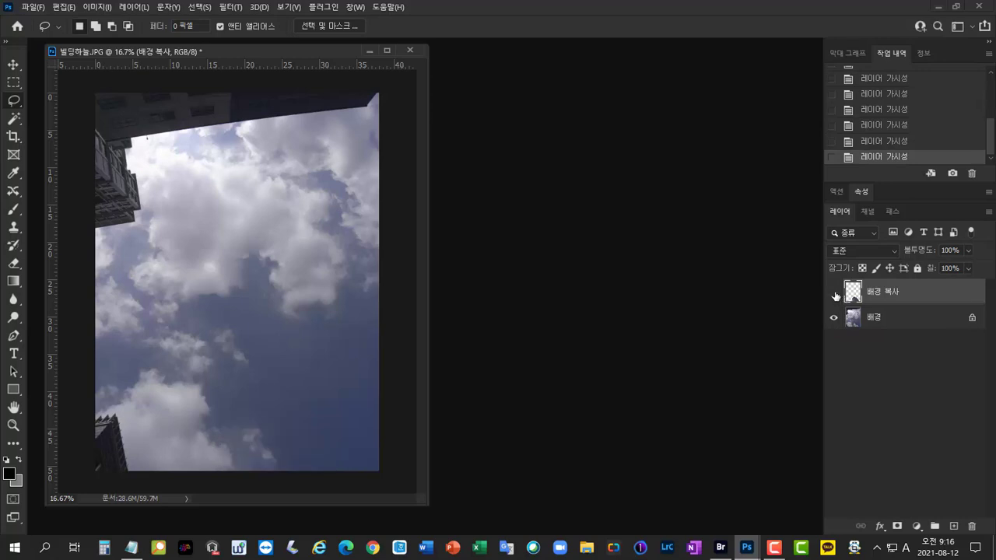
click(835, 295)
click(833, 294)
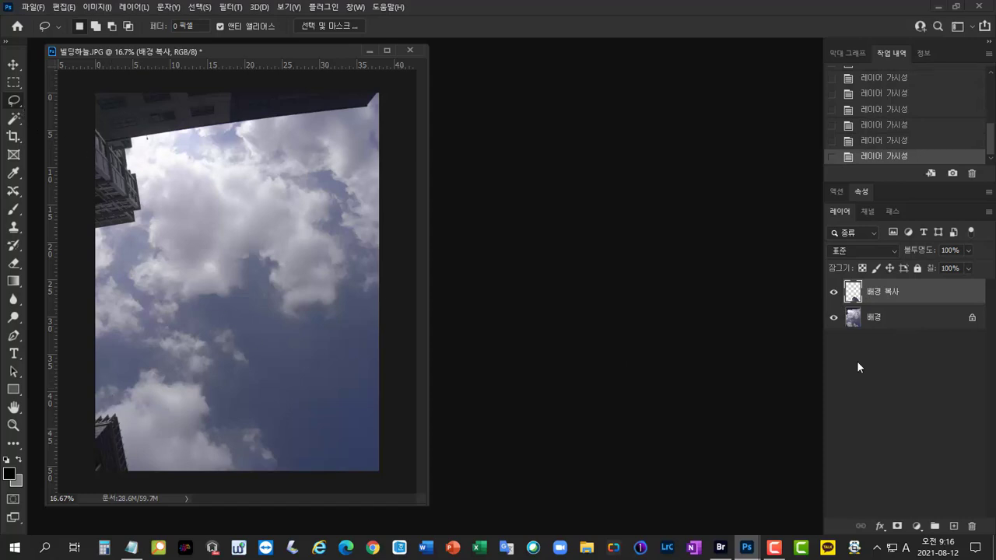
click(833, 317)
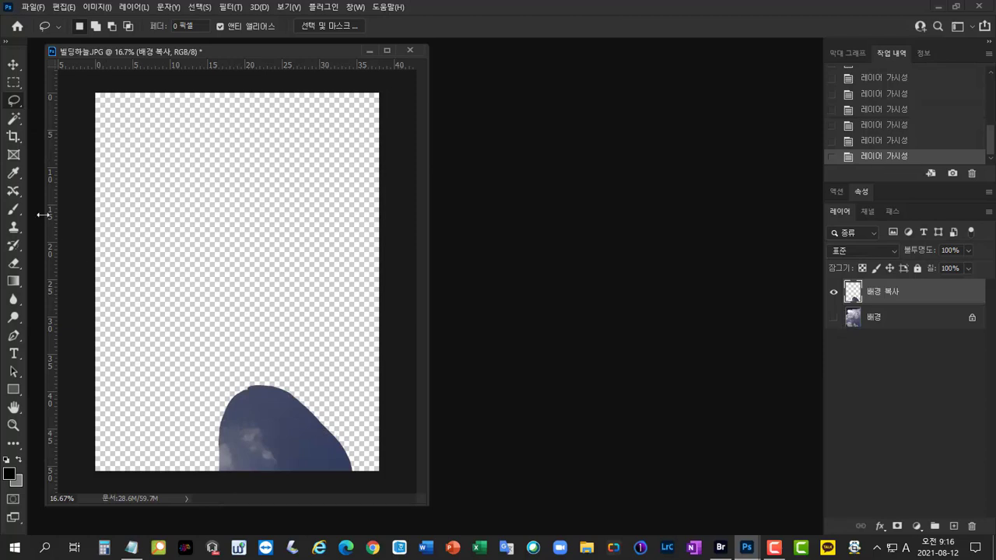
click(833, 317)
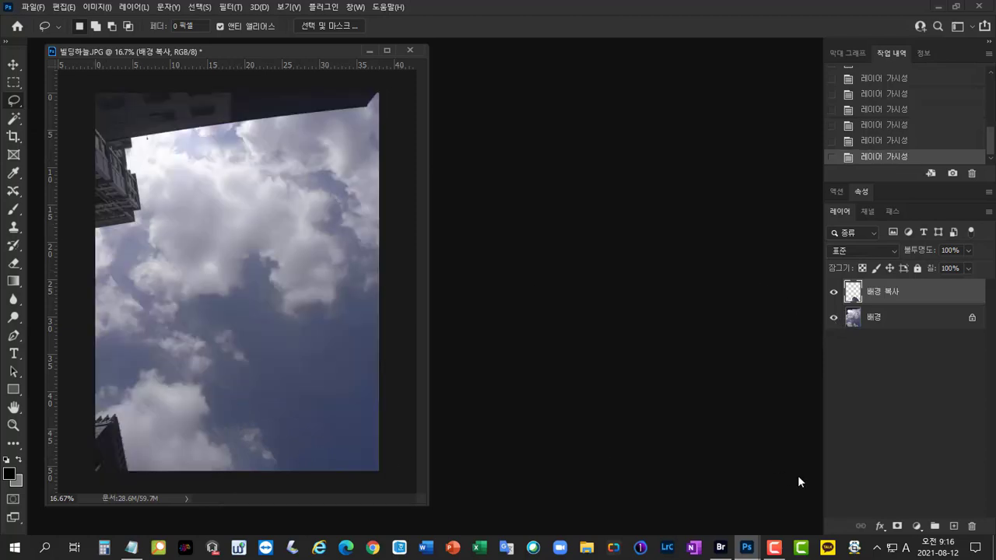
Add a new empty layer above the 배경 복사 layer
click(954, 527)
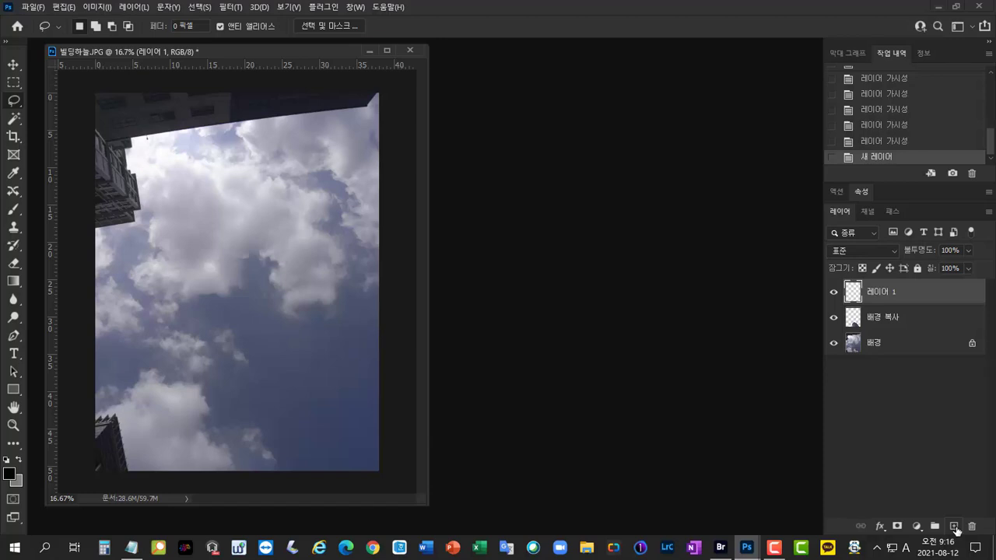
click(916, 322)
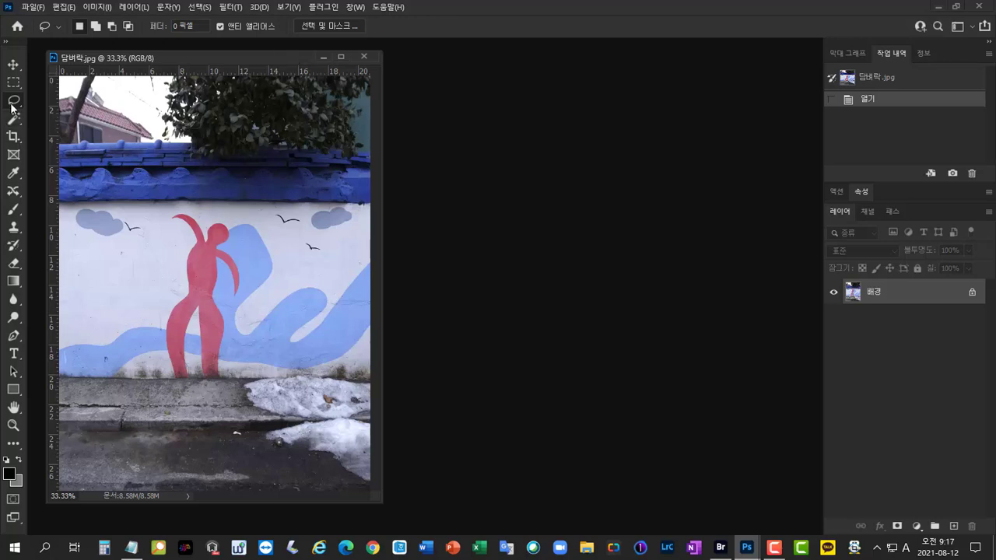
Lasso a loose selection around the red painted figure in 담벼락.jpg and start Content-Aware Fill on it
mouse_move(201, 213)
mouse_down()
mouse_move(165, 212)
mouse_move(181, 250)
mouse_move(154, 357)
mouse_move(165, 387)
mouse_move(221, 390)
mouse_move(230, 380)
mouse_move(232, 312)
mouse_move(248, 282)
mouse_move(222, 219)
mouse_up()
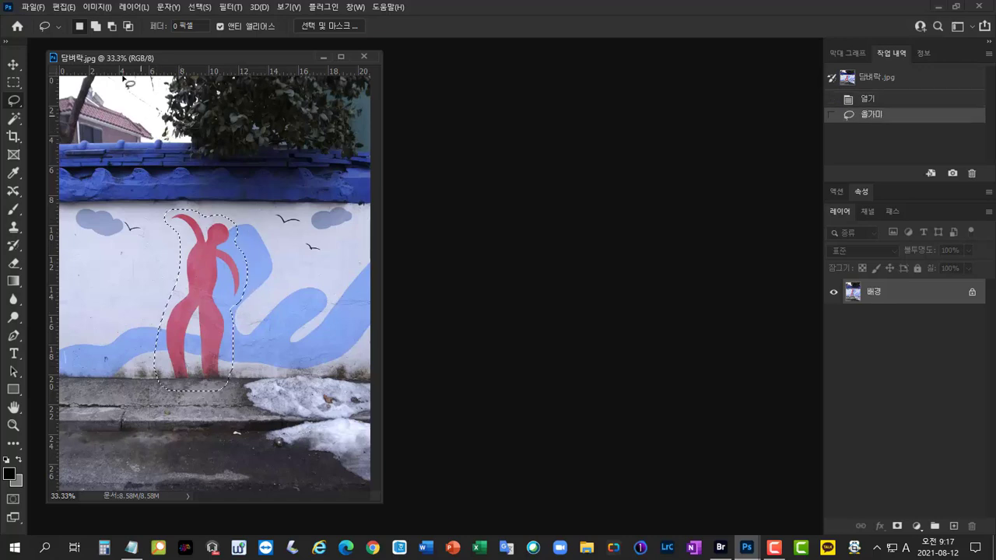
click(64, 7)
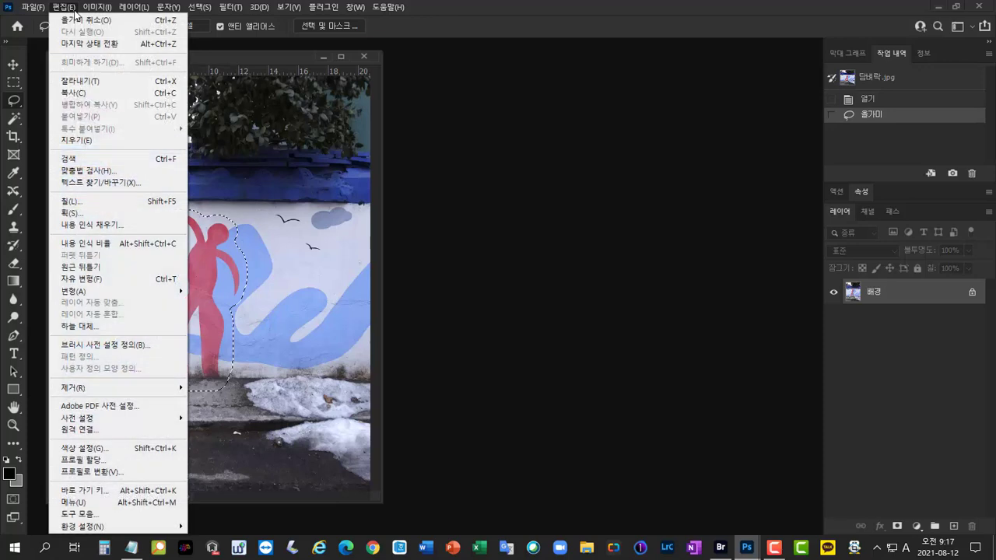
click(146, 230)
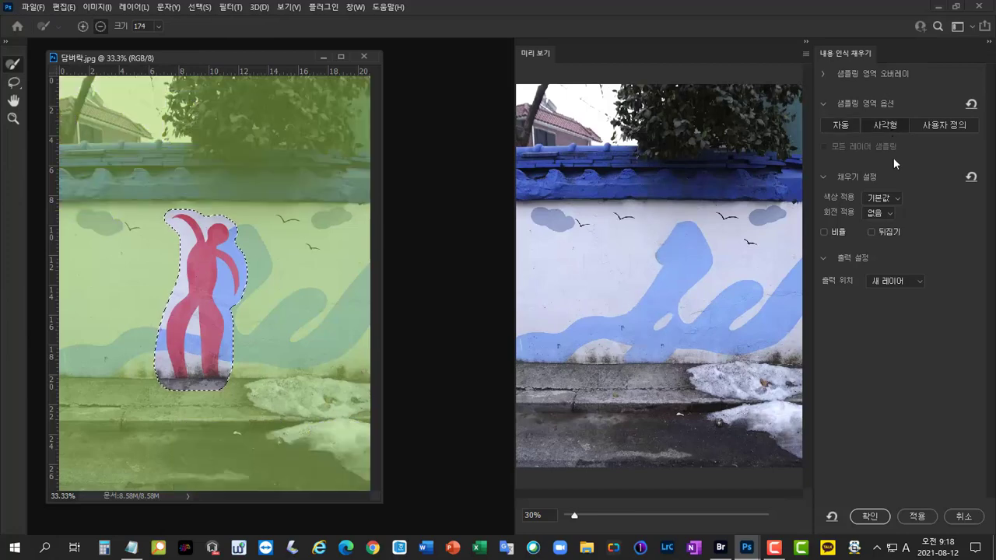
Use automatic sampling and erase the house and tree area and the dark road from the sampling area
click(848, 126)
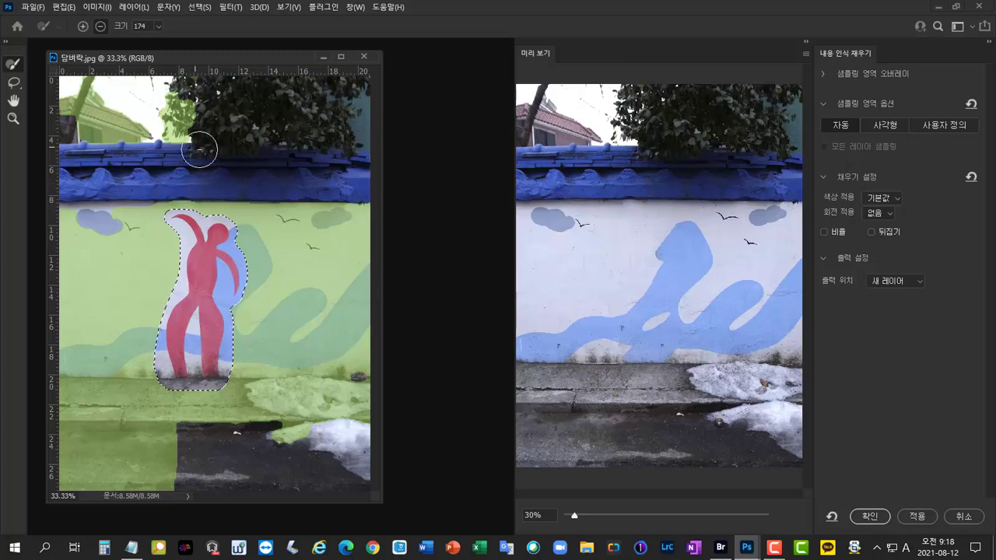
mouse_move(194, 147)
mouse_down()
mouse_move(235, 133)
mouse_move(54, 135)
mouse_move(172, 115)
mouse_move(45, 117)
mouse_move(194, 107)
mouse_move(49, 101)
mouse_move(197, 92)
mouse_move(50, 81)
mouse_move(197, 81)
mouse_move(68, 93)
mouse_move(121, 158)
mouse_move(217, 139)
mouse_up()
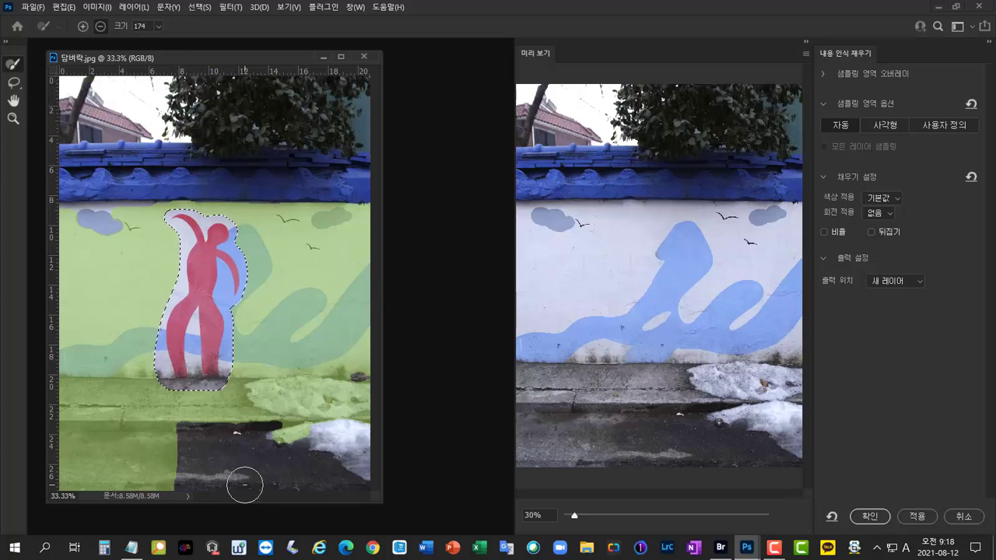
mouse_move(241, 484)
mouse_down()
mouse_move(42, 482)
mouse_move(231, 479)
mouse_move(43, 470)
mouse_move(231, 469)
mouse_move(49, 467)
mouse_move(242, 468)
mouse_move(39, 461)
mouse_move(210, 457)
mouse_move(32, 456)
mouse_move(239, 456)
mouse_move(77, 448)
mouse_move(234, 447)
mouse_move(24, 441)
mouse_up()
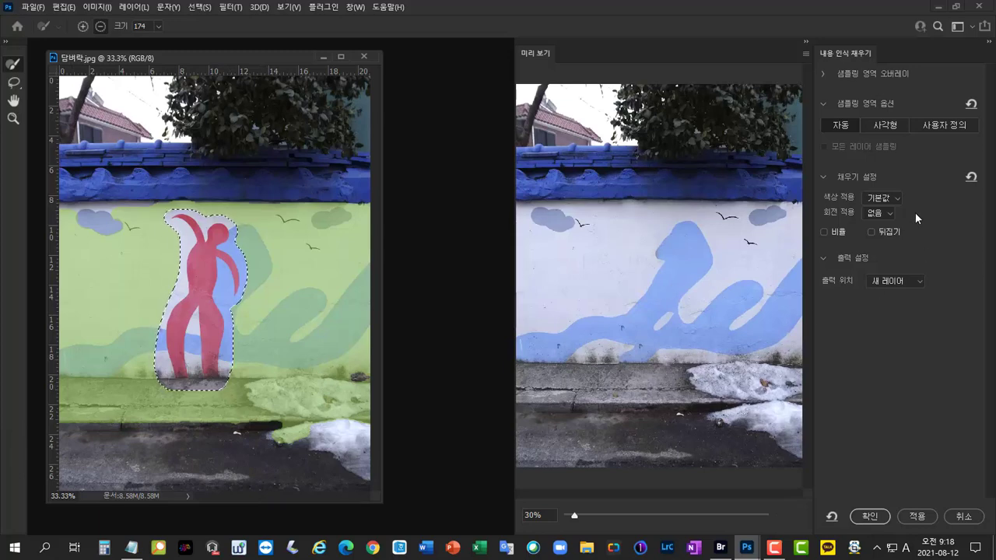
Apply the red figure's content-aware fill to a new layer, clear the selection and inspect the filled wall at 100%
click(871, 518)
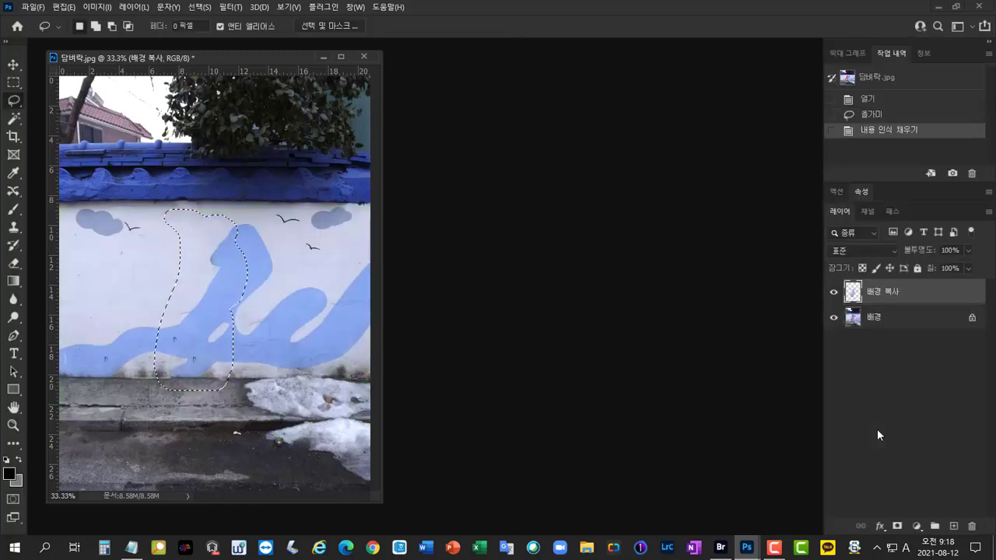
key(ctrl+d)
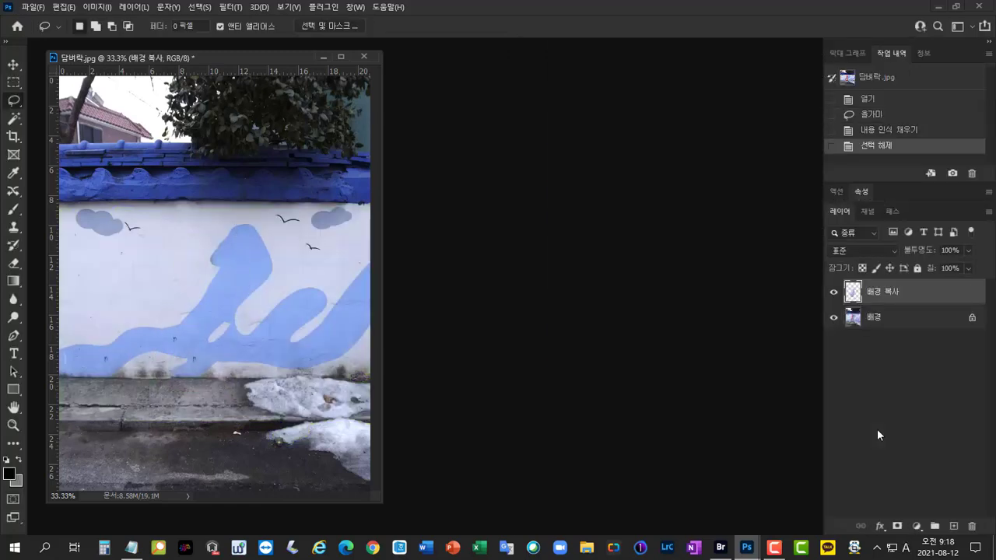
key(ctrl+1)
drag(569, 275, 538, 366)
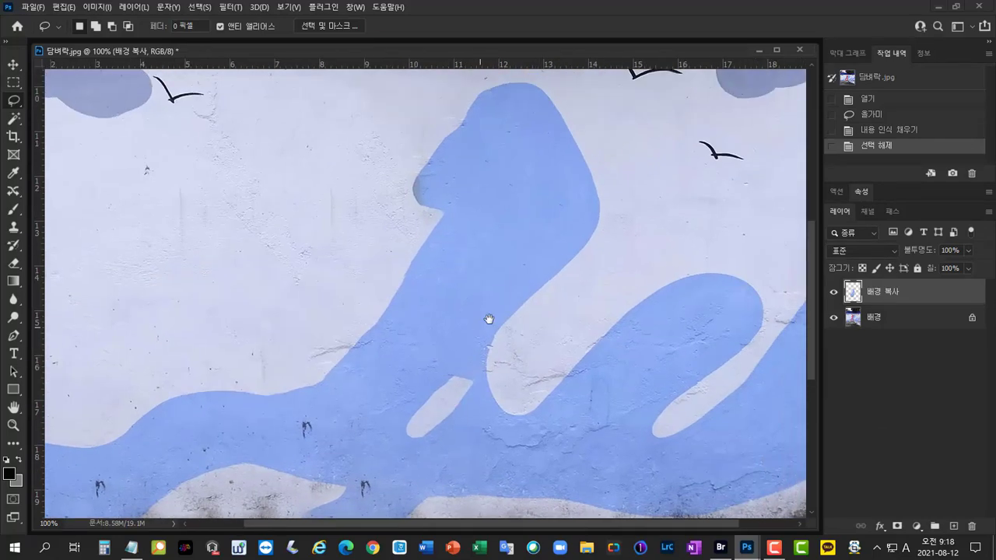
Compare the wall with the 배경 복사 fill layer hidden and shown, and examine the filled area down to the pavement
click(833, 292)
click(833, 293)
click(833, 292)
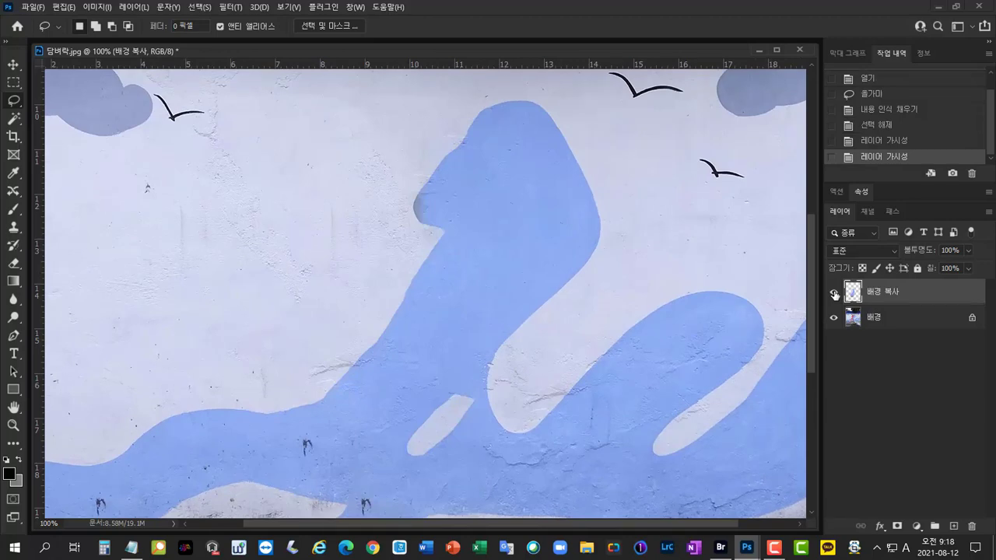
click(833, 293)
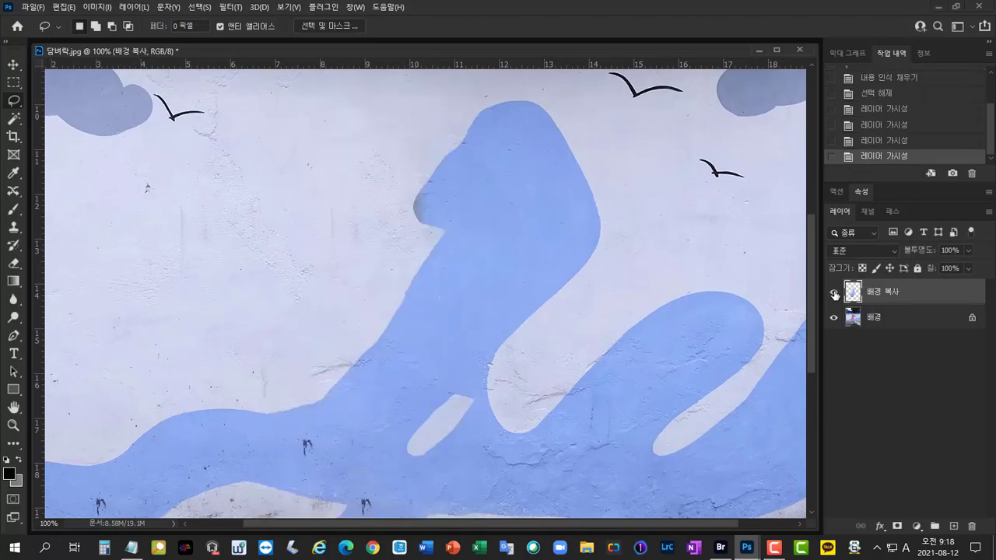
click(833, 292)
click(833, 292)
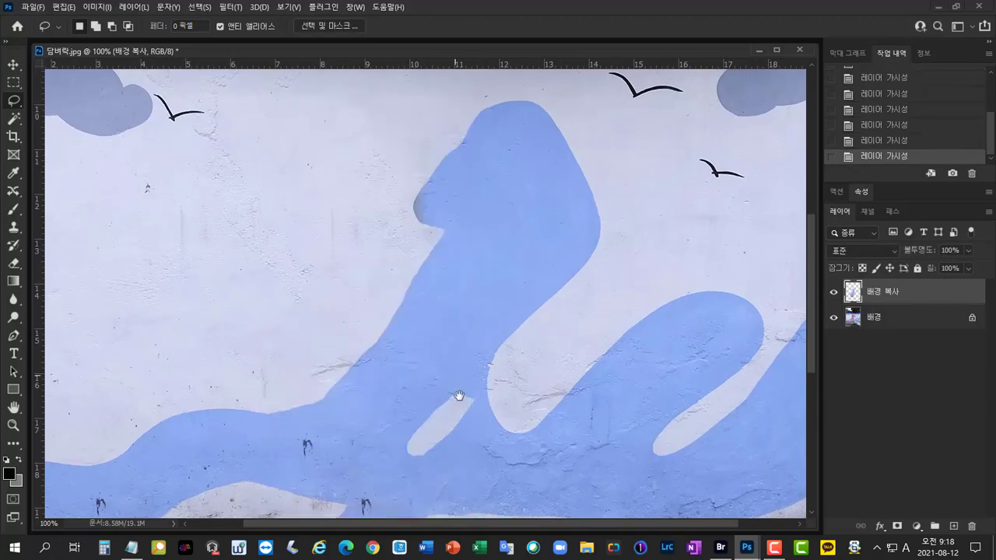
mouse_move(458, 396)
mouse_down()
mouse_move(436, 267)
mouse_move(419, 289)
mouse_move(444, 306)
mouse_up()
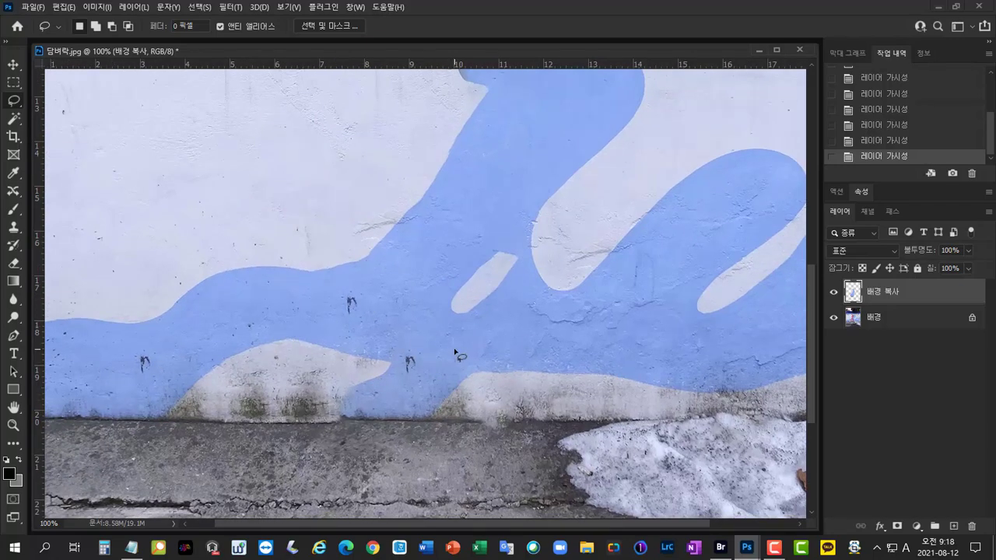
drag(505, 290, 475, 331)
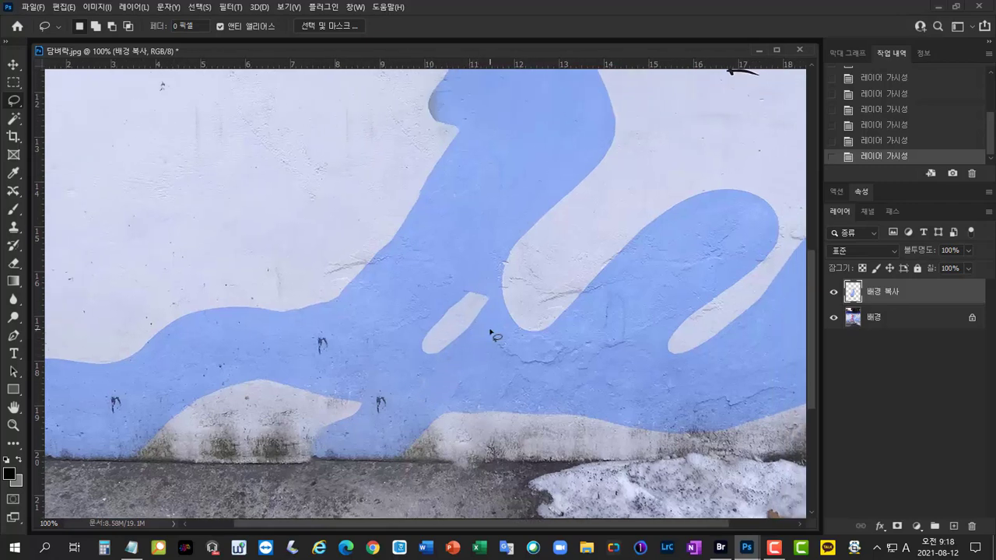
Add a new layer and remove the three dark marks and small white patch from the blue paint using an all-layers Spot Healing Brush, size 45
click(952, 525)
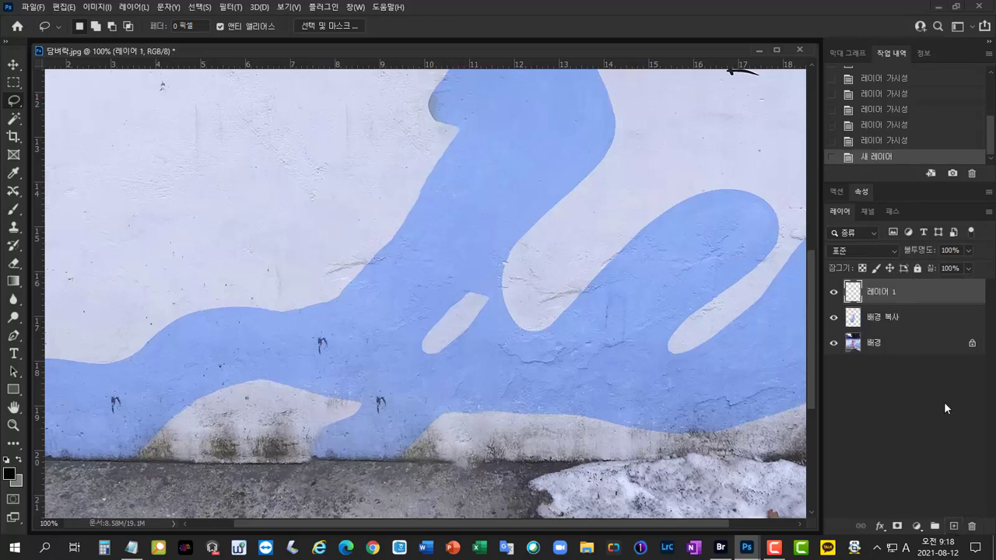
click(13, 190)
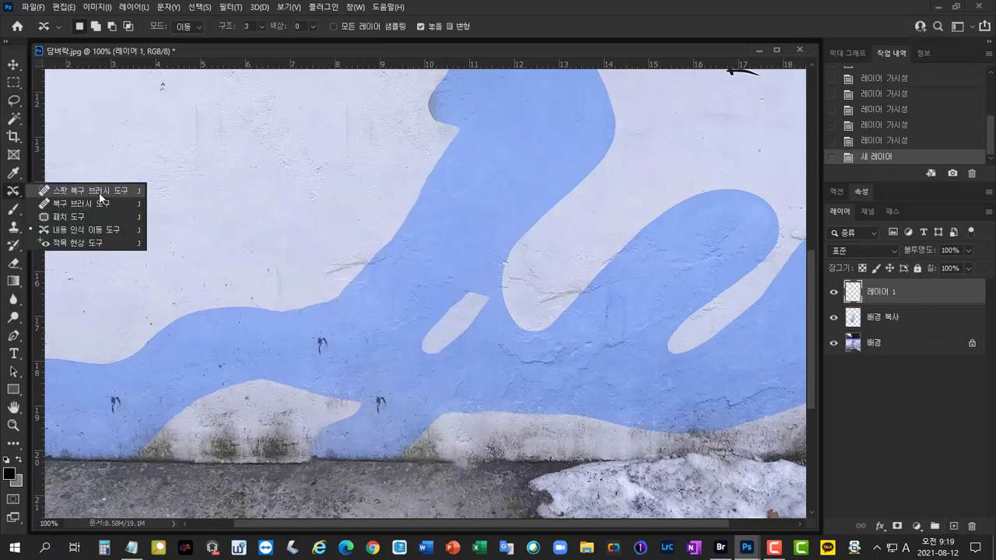
click(99, 191)
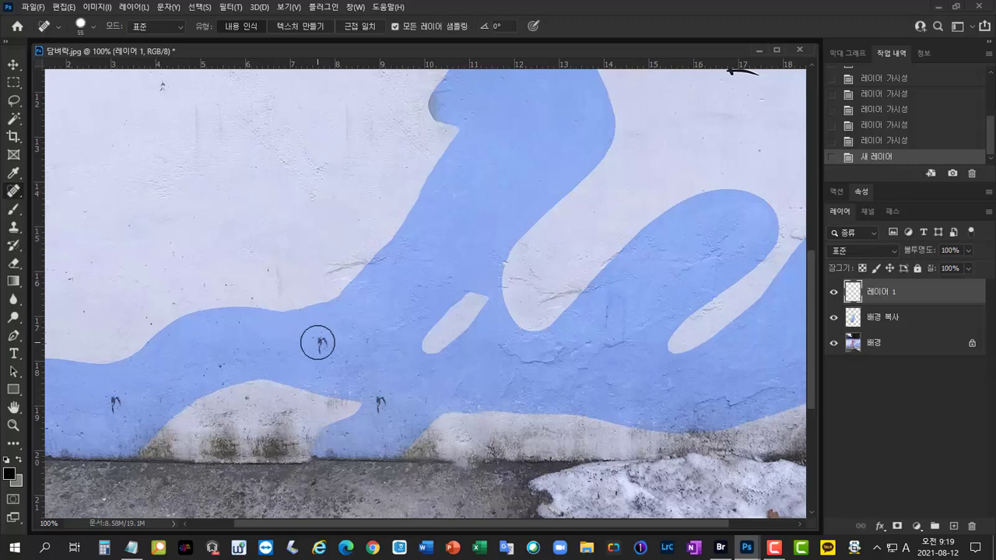
key(bracketleft)
key(bracketleft)
click(395, 26)
click(321, 343)
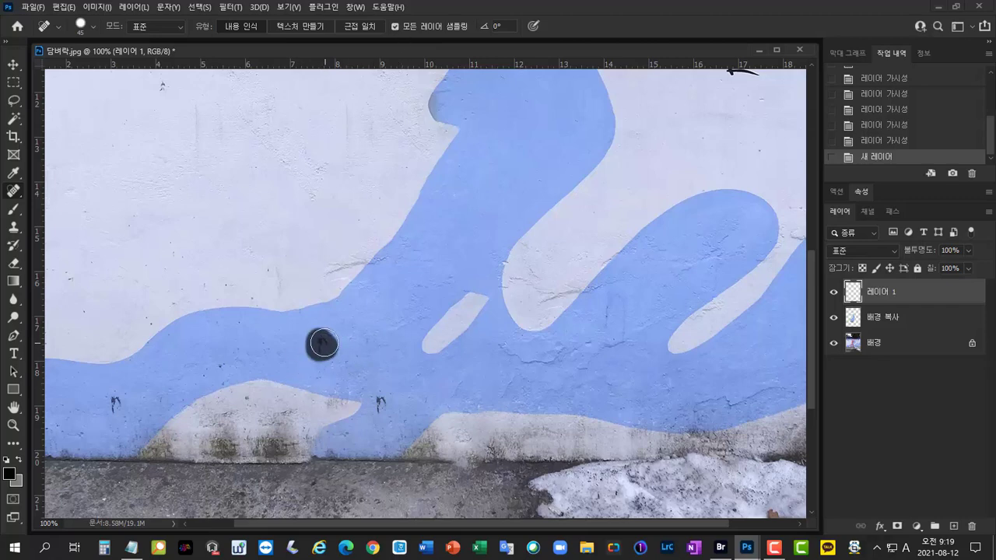
click(380, 402)
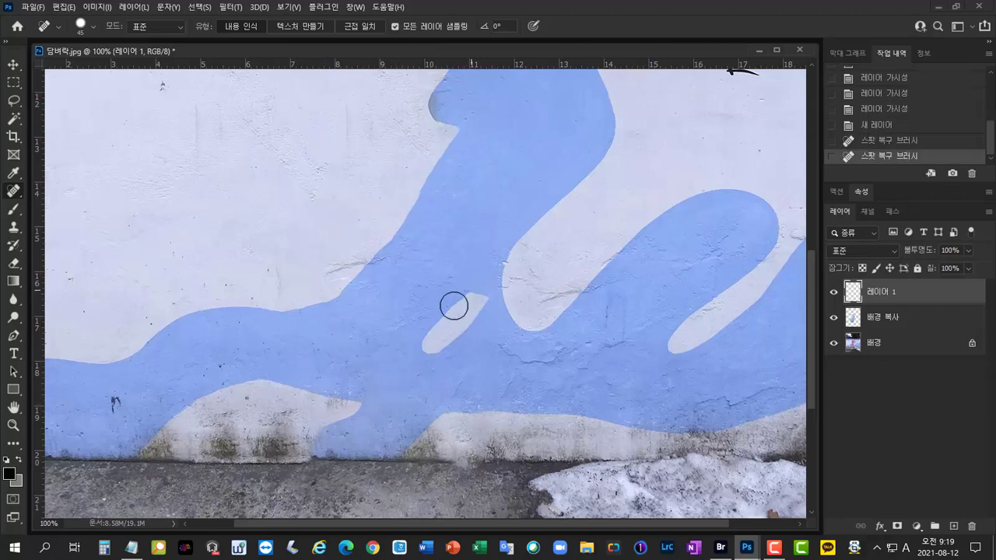
mouse_move(469, 293)
mouse_down()
mouse_move(425, 344)
mouse_move(431, 353)
mouse_move(469, 297)
mouse_up()
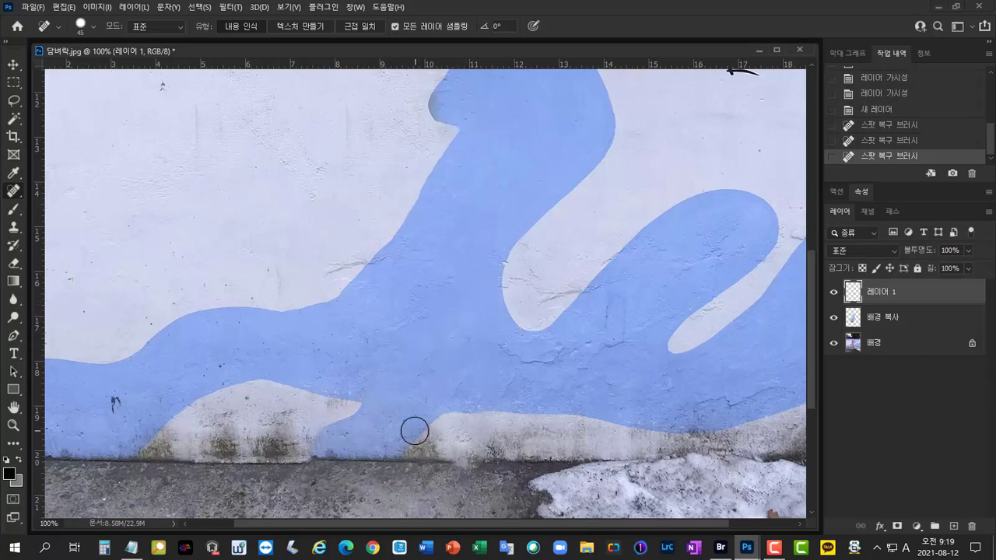
click(115, 402)
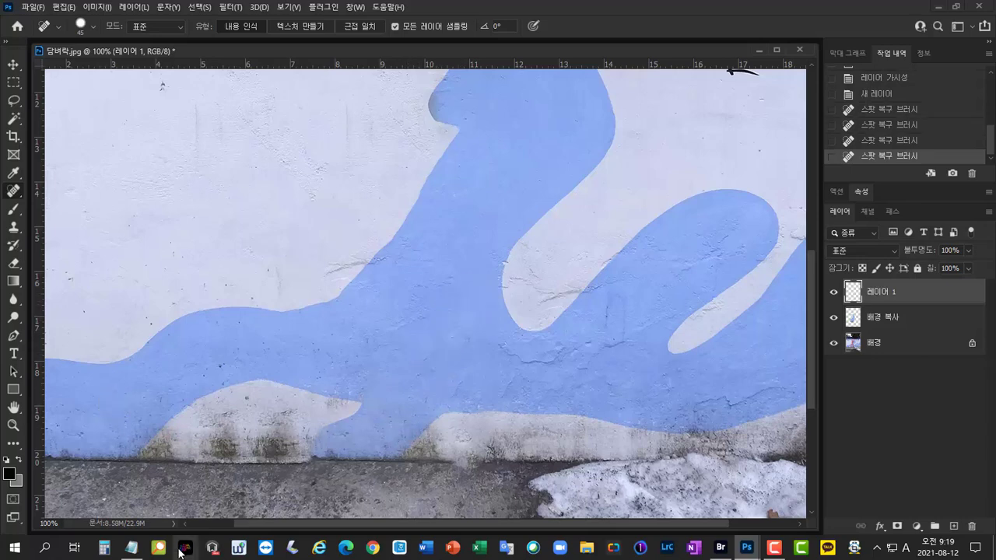
Compare the whole wall photo with its two retouching layers hidden and shown, and close 담벼락.jpg
key(ctrl+minus)
key(ctrl+minus)
key(ctrl+minus)
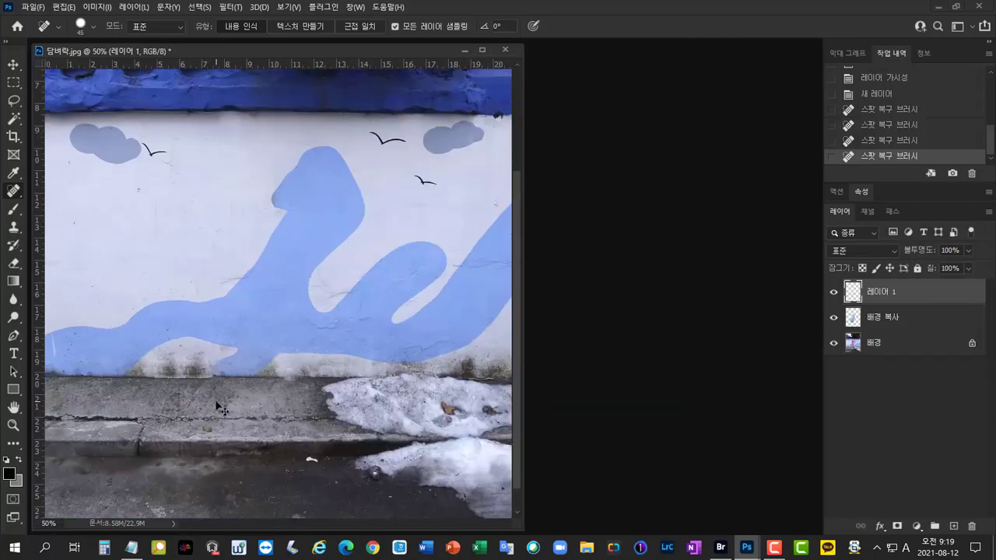
drag(258, 51, 562, 62)
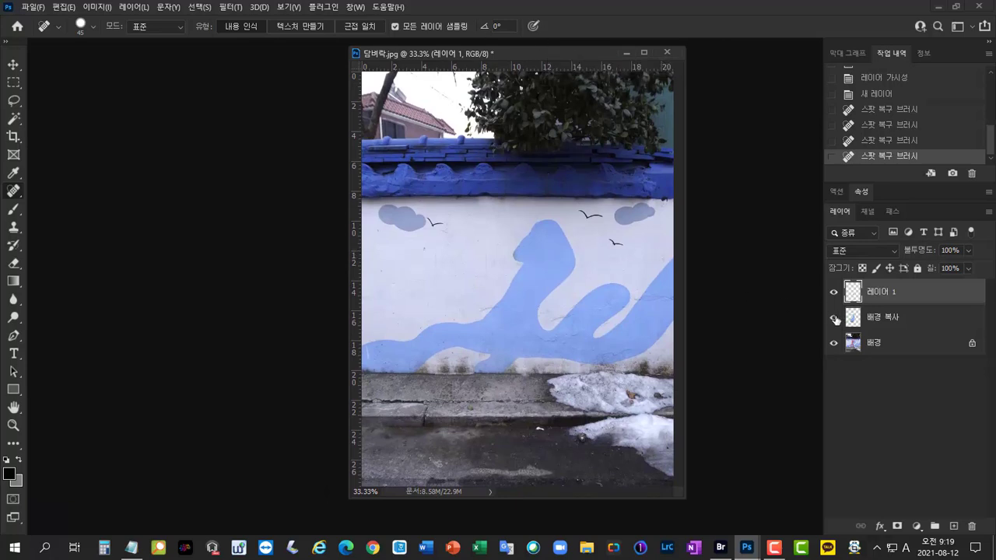
drag(833, 317, 834, 293)
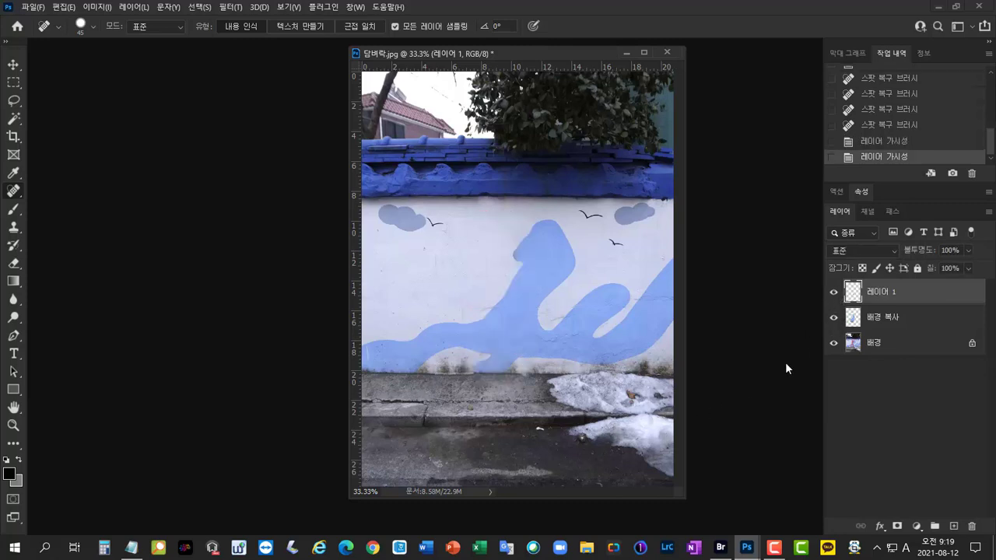
click(834, 291)
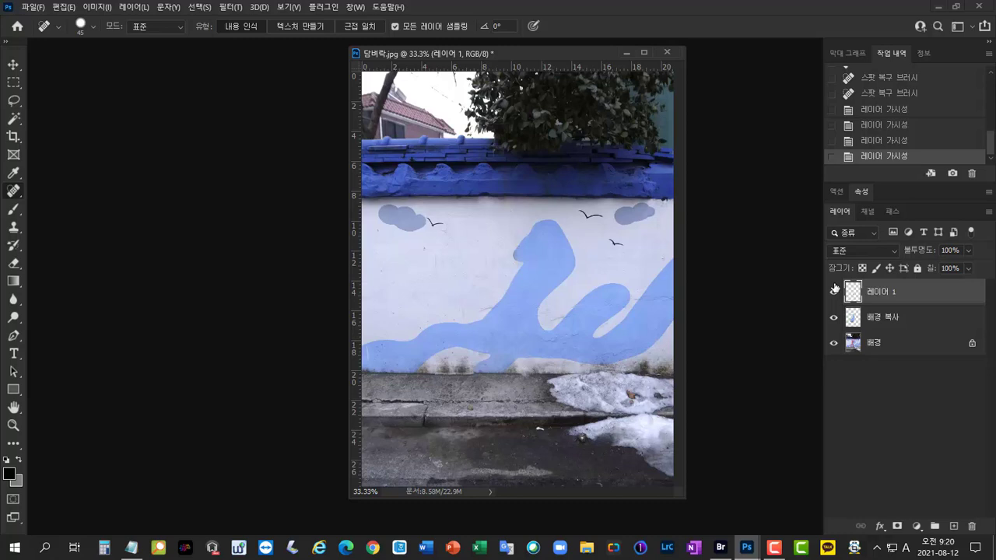
key(s)
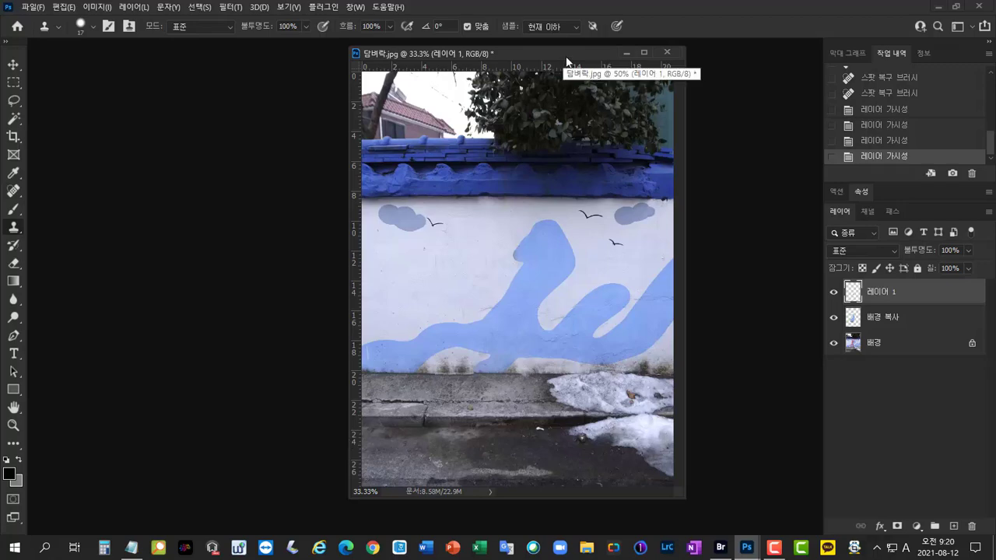
click(666, 52)
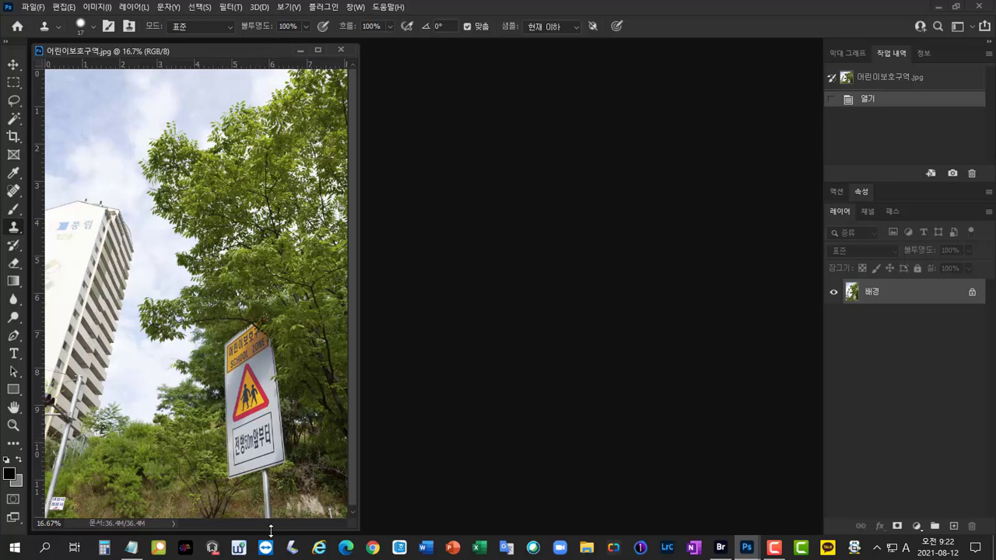
Lasso the school zone sign and its pole in 어린이보호구역.jpg, content-aware fill it onto a new layer with automatic sampling, and deselect
click(11, 103)
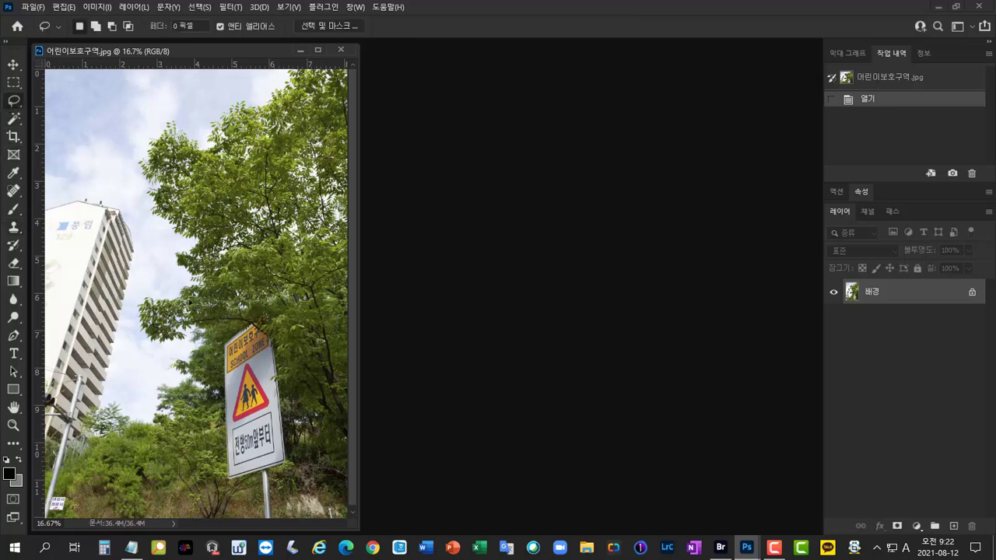
mouse_move(263, 289)
mouse_down()
mouse_move(211, 339)
mouse_move(210, 468)
mouse_move(215, 491)
mouse_move(246, 496)
mouse_move(257, 525)
mouse_move(282, 527)
mouse_move(280, 488)
mouse_move(310, 442)
mouse_move(304, 371)
mouse_move(265, 289)
mouse_up()
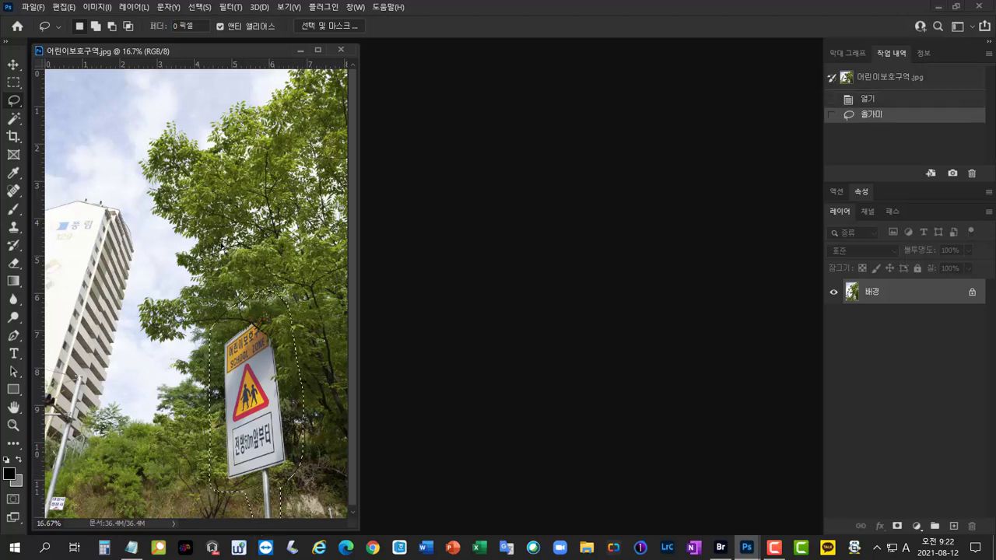
click(65, 7)
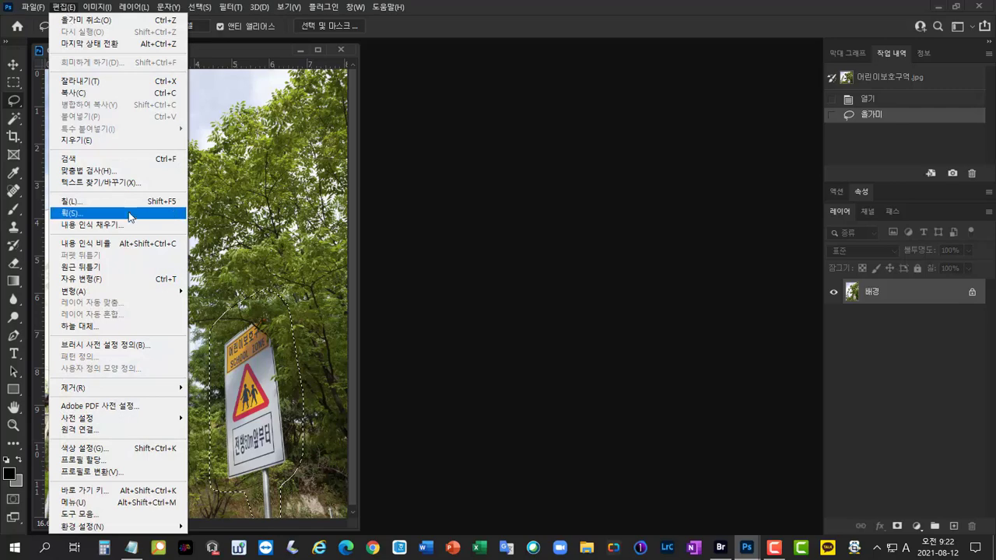
click(143, 225)
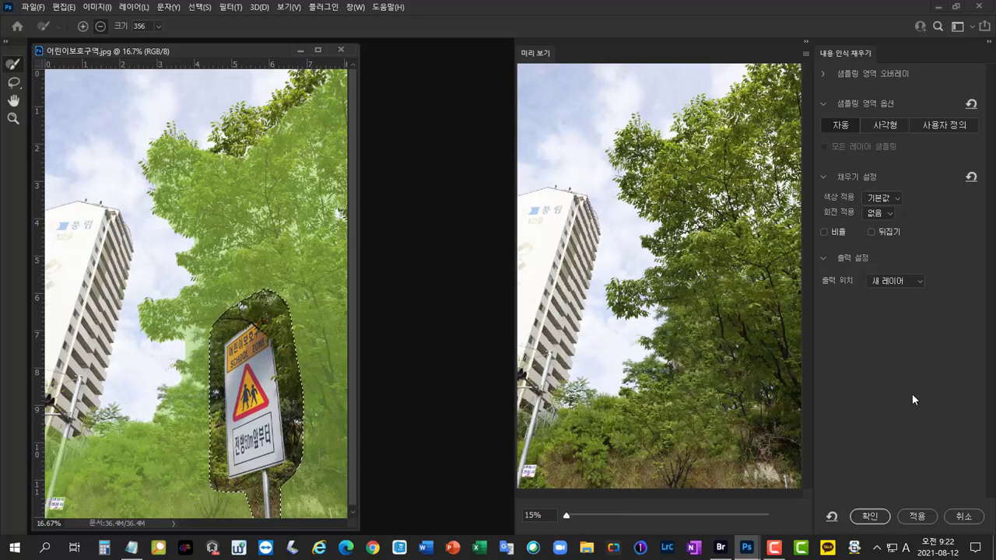
click(881, 517)
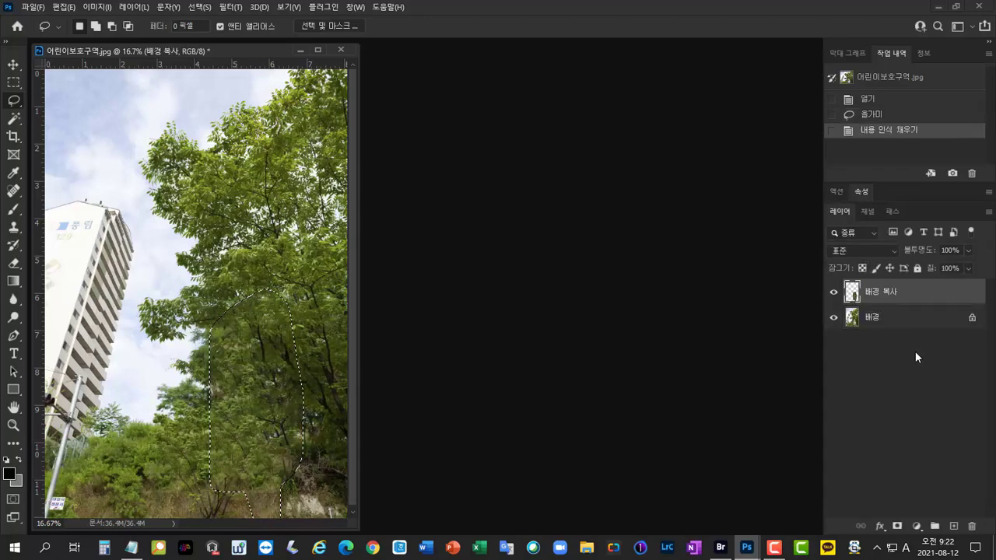
key(ctrl+d)
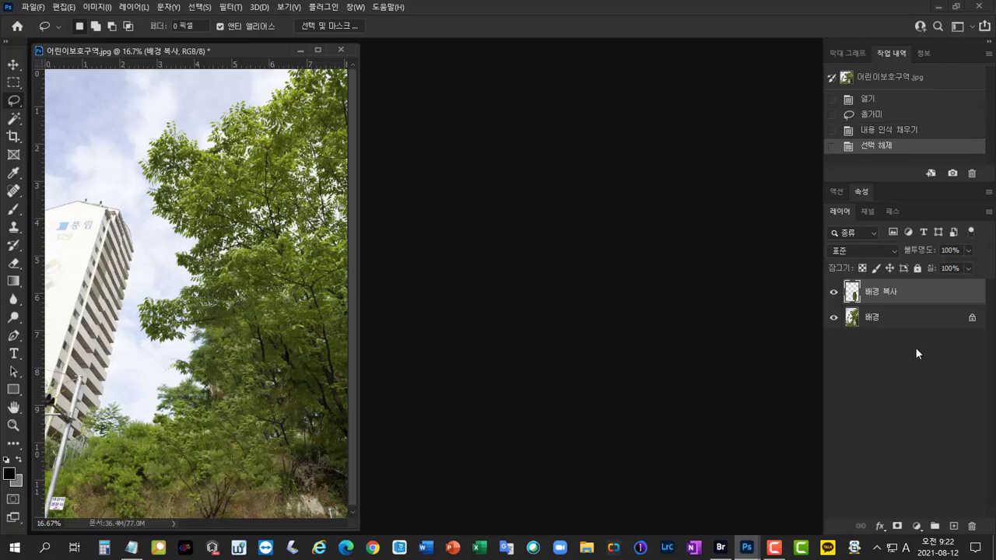
Inspect the filled foliage at 33.3% and add a new empty layer above the 배경 복사 layer
key(ctrl+plus)
key(ctrl+plus)
drag(538, 406, 473, 256)
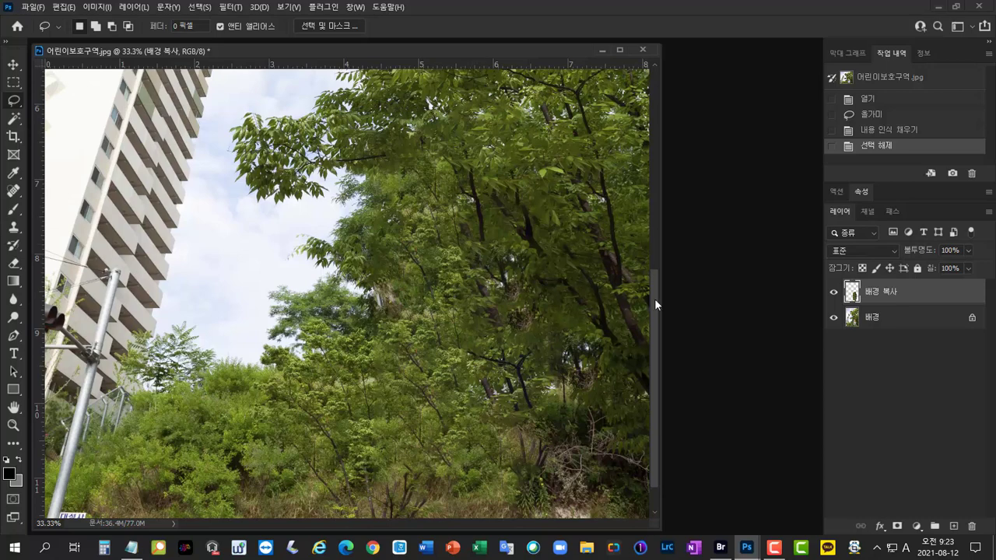
drag(566, 274, 564, 289)
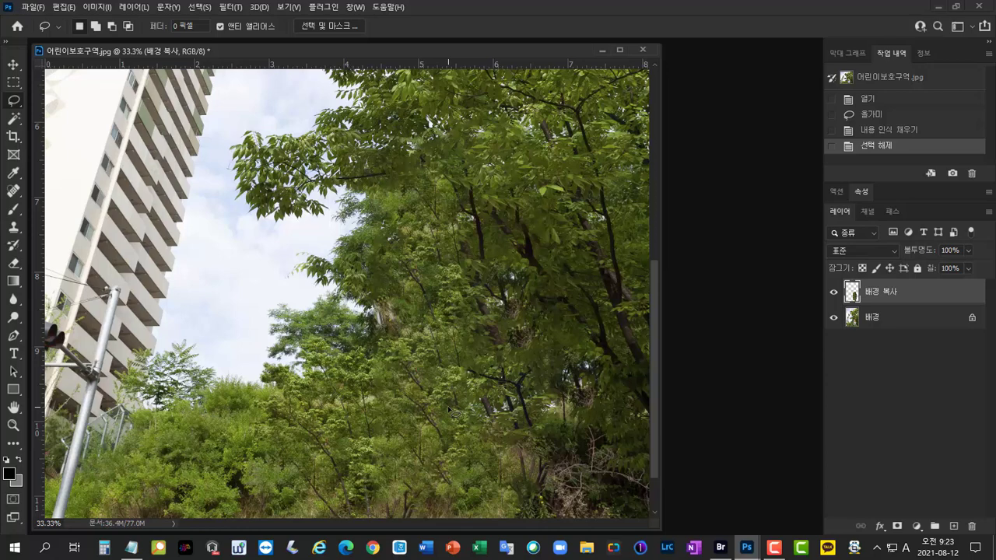
click(954, 526)
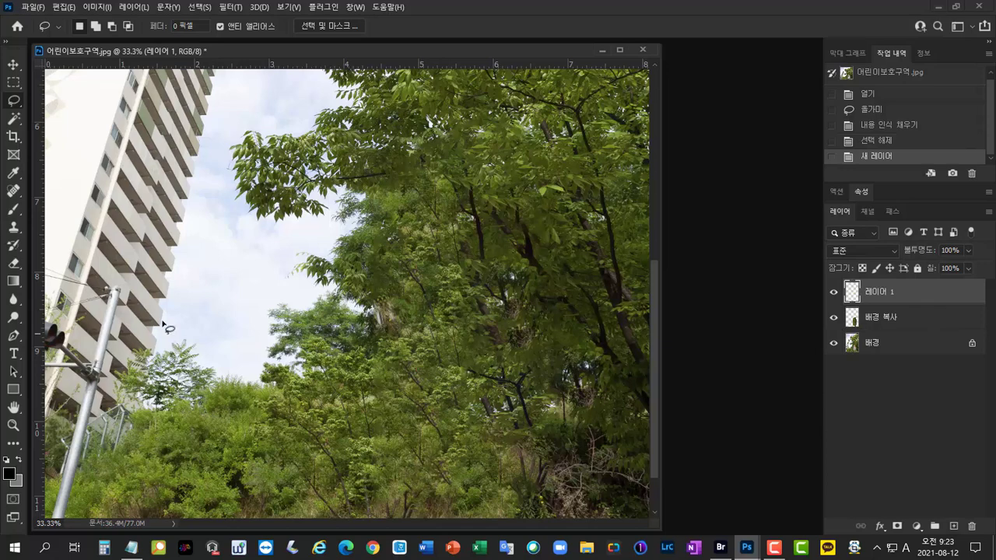
Heal the dark branch remnants in the lower filled foliage with a size 150 Healing Brush sampled from the green shrubs
click(13, 193)
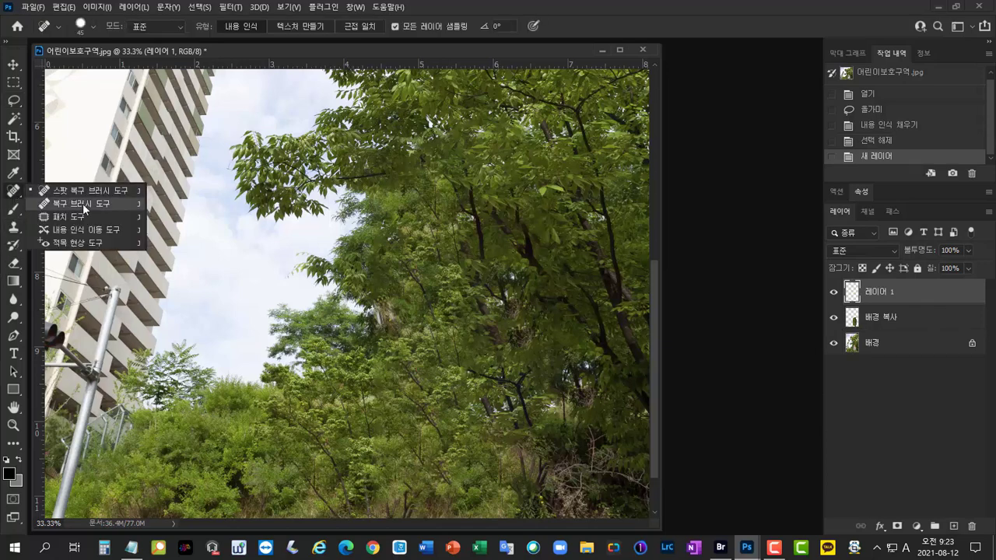
click(112, 203)
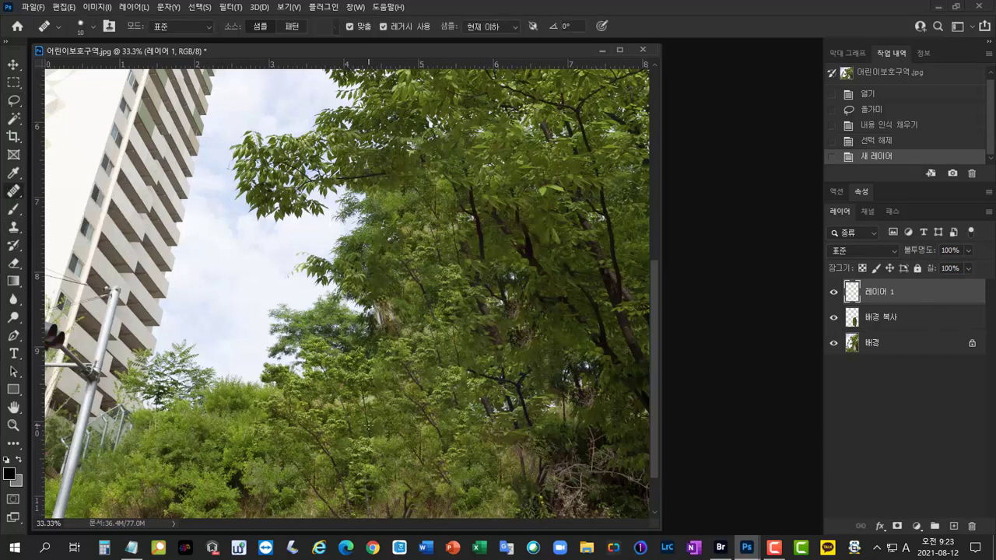
key(bracketright)
key(bracketright)
key(bracketright)
key(bracketright)
key(bracketright)
key(bracketright)
key(bracketright)
key(bracketright)
key(bracketright)
alt+click(205, 454)
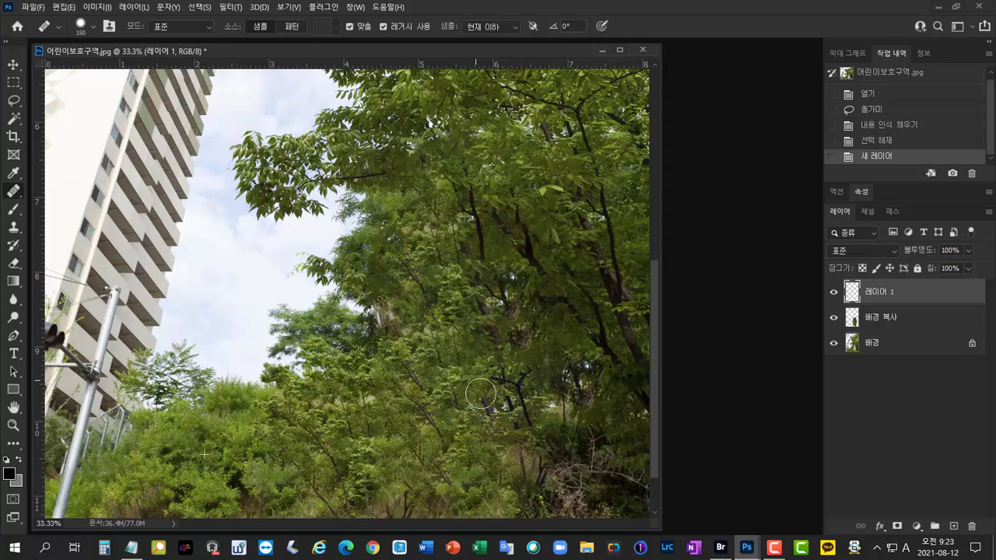
mouse_move(480, 394)
mouse_down()
mouse_move(499, 433)
mouse_move(523, 444)
mouse_move(535, 399)
mouse_move(512, 416)
mouse_up()
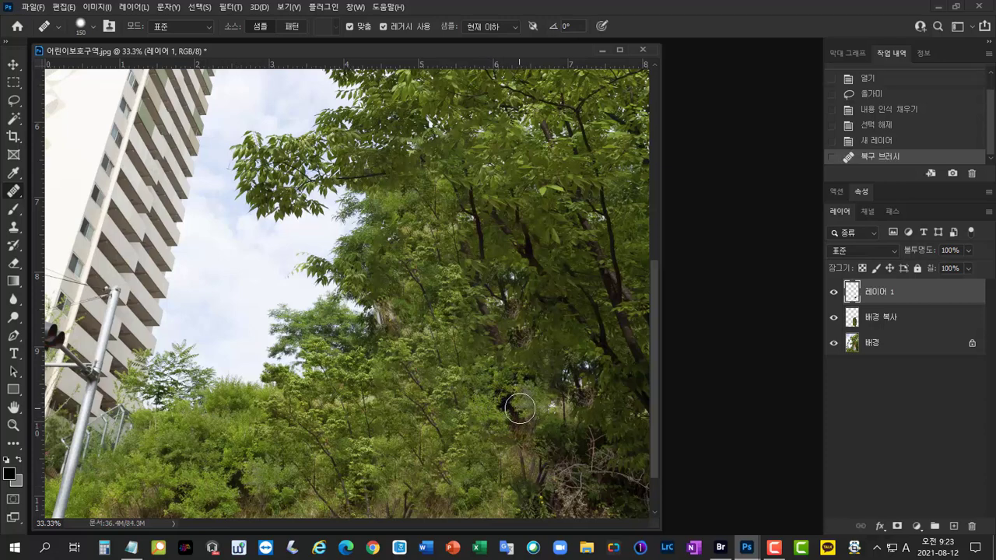
Resample the tree foliage and heal the remaining dark spot, bright gaps and bare branches near the lower tree trunks
alt+click(536, 165)
drag(505, 393, 518, 420)
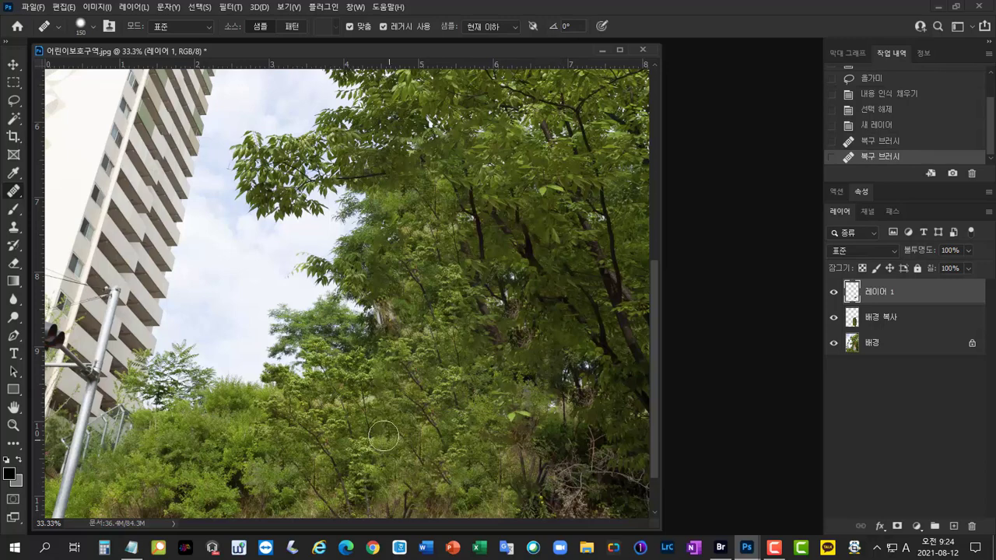
mouse_move(560, 363)
mouse_down()
mouse_move(560, 409)
mouse_move(583, 405)
mouse_move(574, 367)
mouse_up()
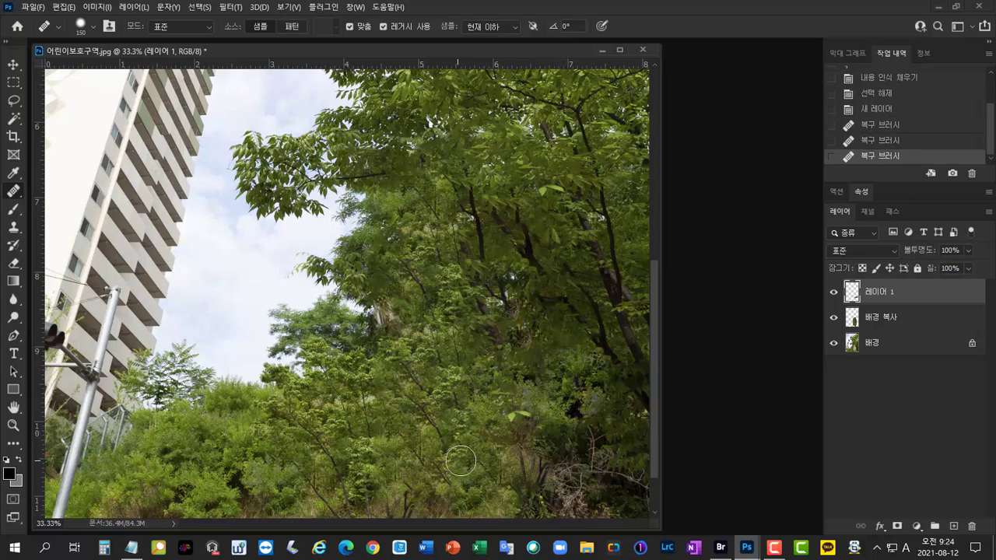
click(570, 420)
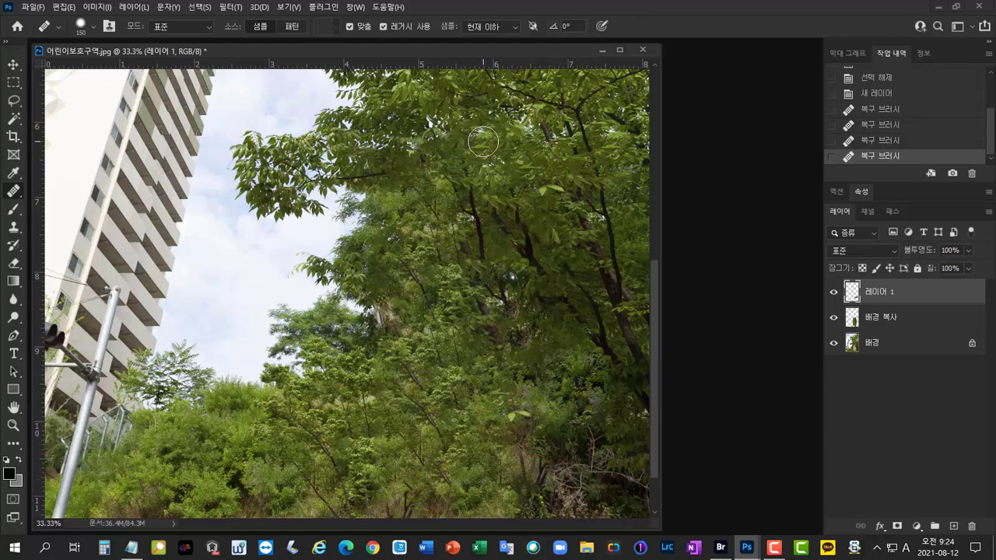
drag(577, 386, 579, 362)
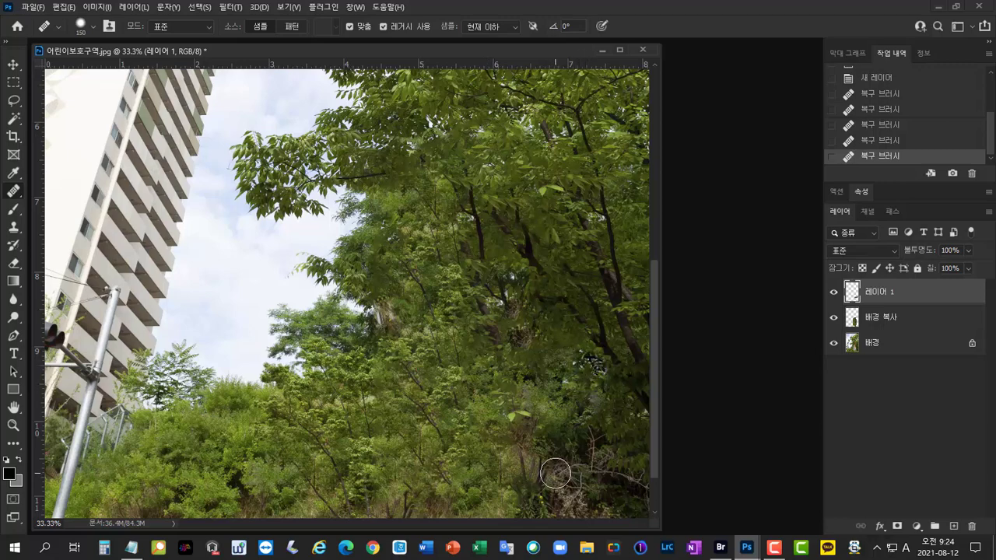
Undo the last healing stroke and reheal the bright gaps among the leaves beside the lower tree trunks
key(ctrl+z)
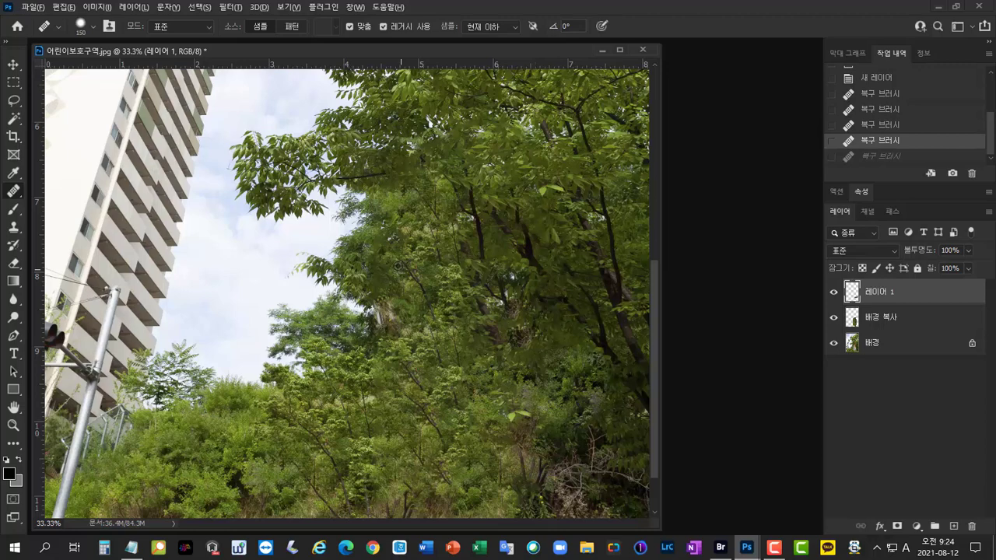
mouse_move(612, 376)
mouse_down()
mouse_move(585, 365)
mouse_move(595, 365)
mouse_up()
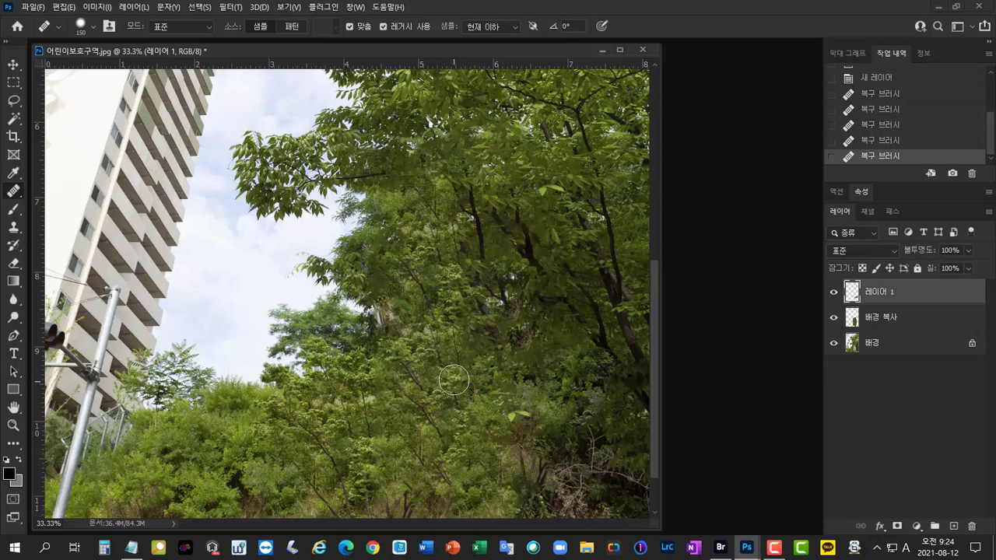
drag(456, 377, 440, 400)
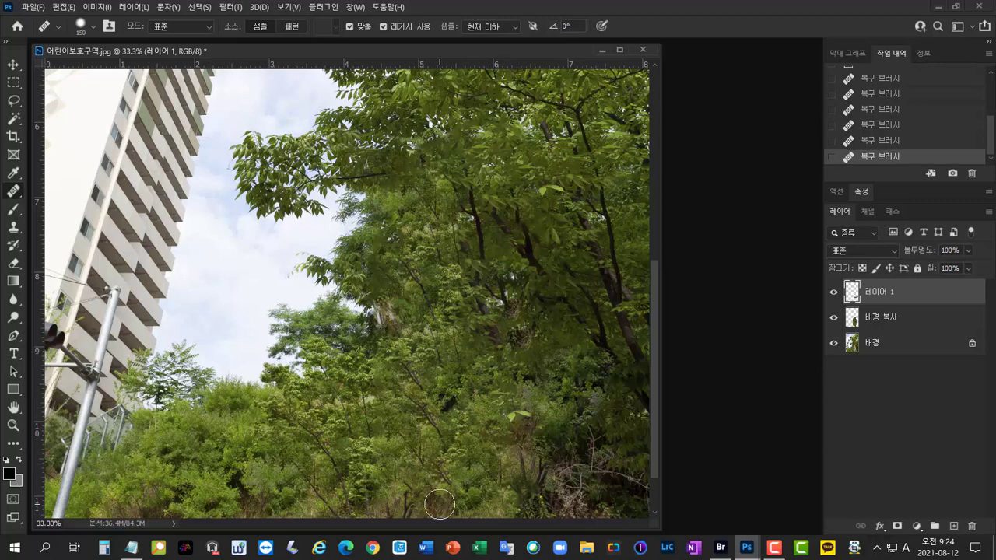
key(ctrl+z)
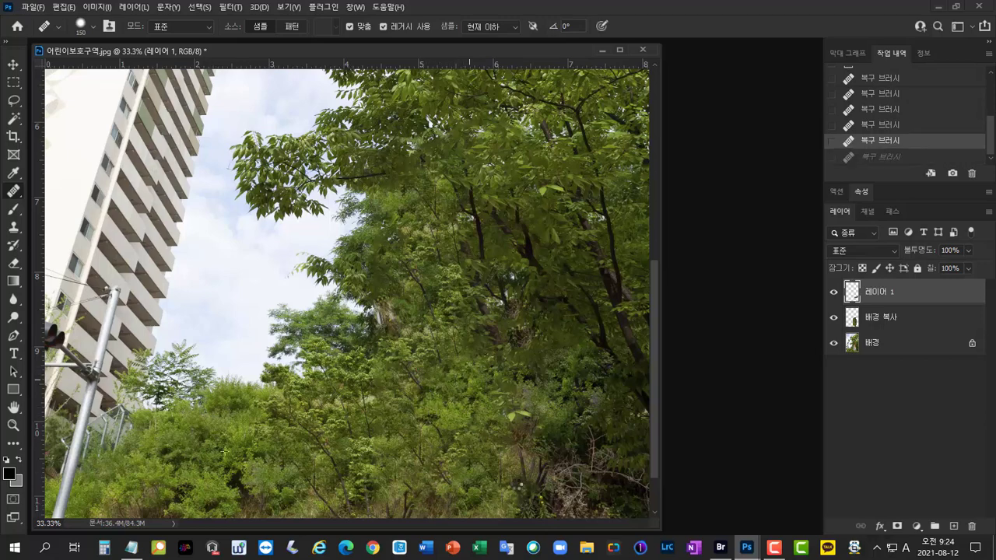
key(ctrl+shift+z)
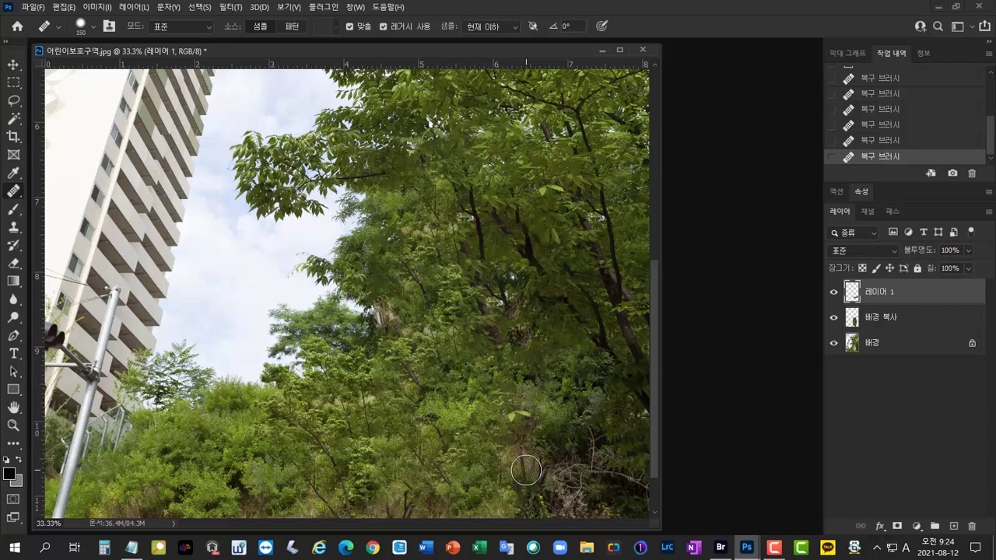
key(ctrl+z)
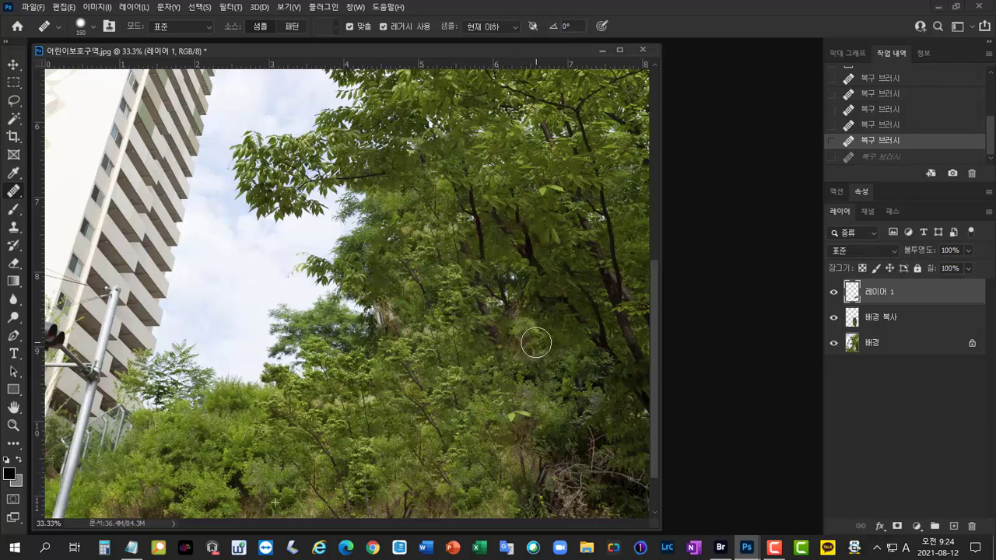
click(614, 358)
key(ctrl+z)
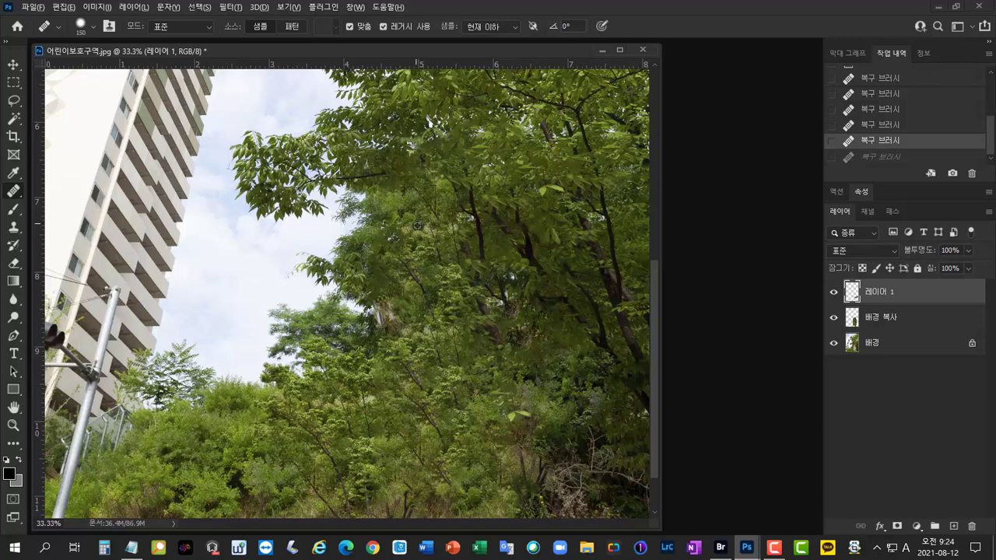
Heal the brownish patch below the middle tree trunks with sampled foliage, undoing the first stroke and repainting it
drag(517, 339, 532, 333)
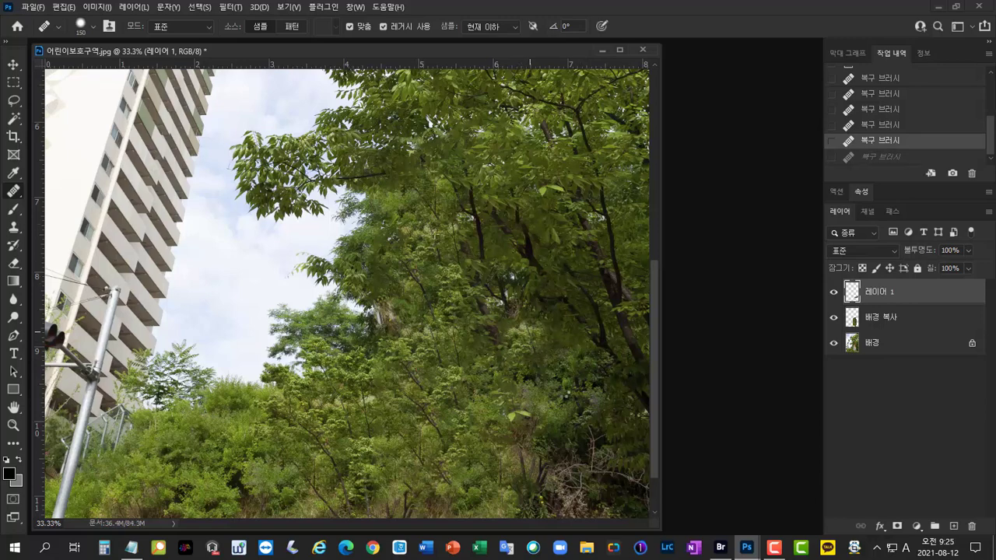
key(ctrl+z)
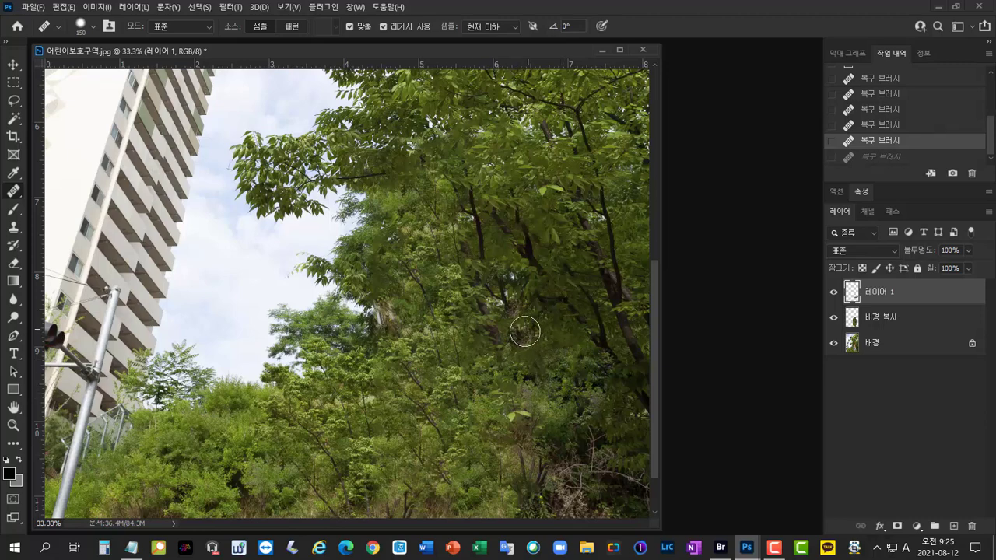
drag(525, 329, 522, 350)
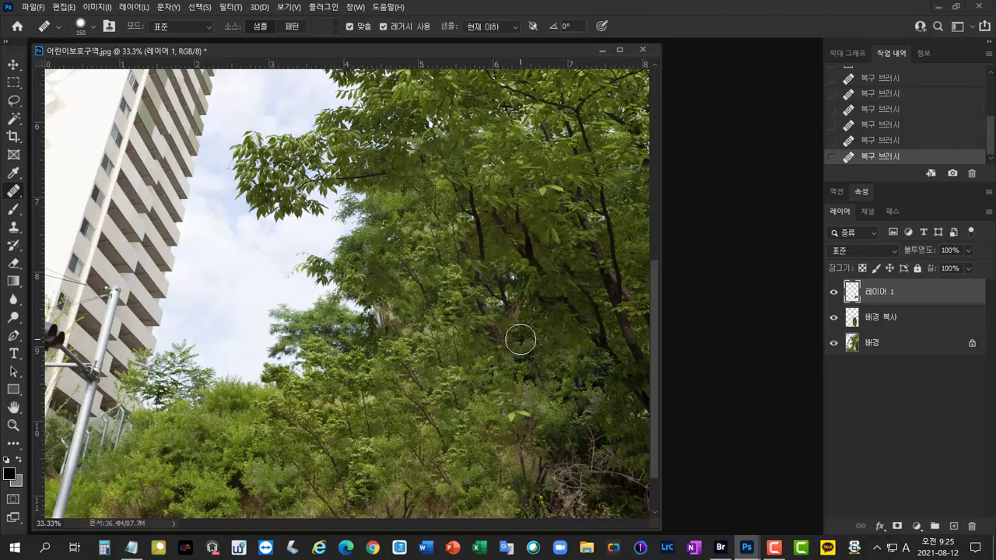
Compare the whole photo before and after by hiding 레이어 1 and 배경 복사, selecting 배경, and showing the two layers again one by one
key(ctrl+0)
drag(835, 318, 834, 291)
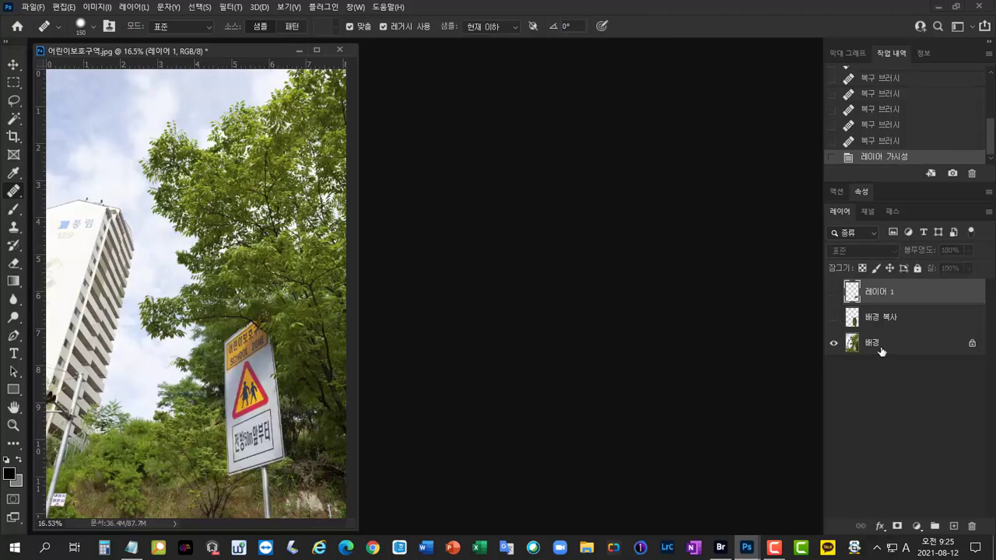
click(881, 352)
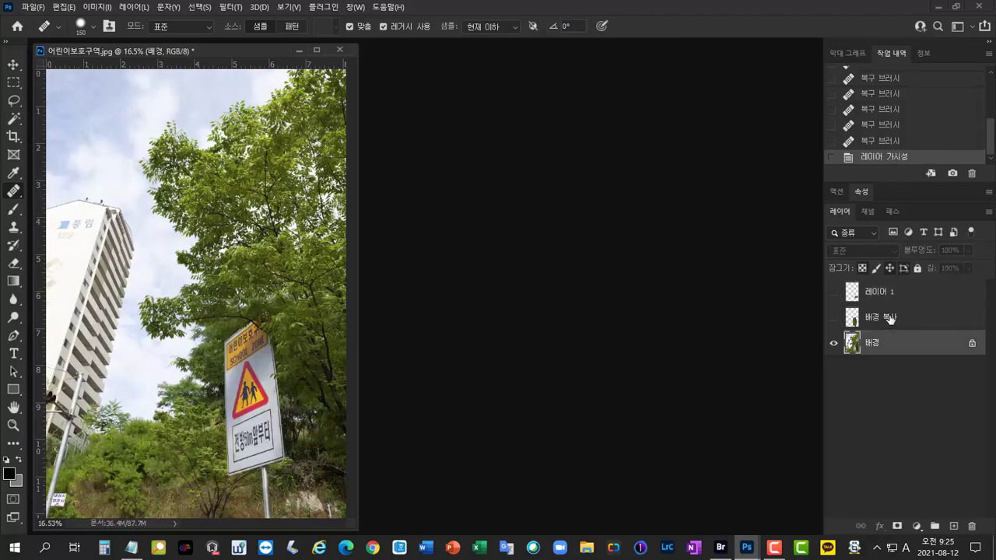
click(834, 318)
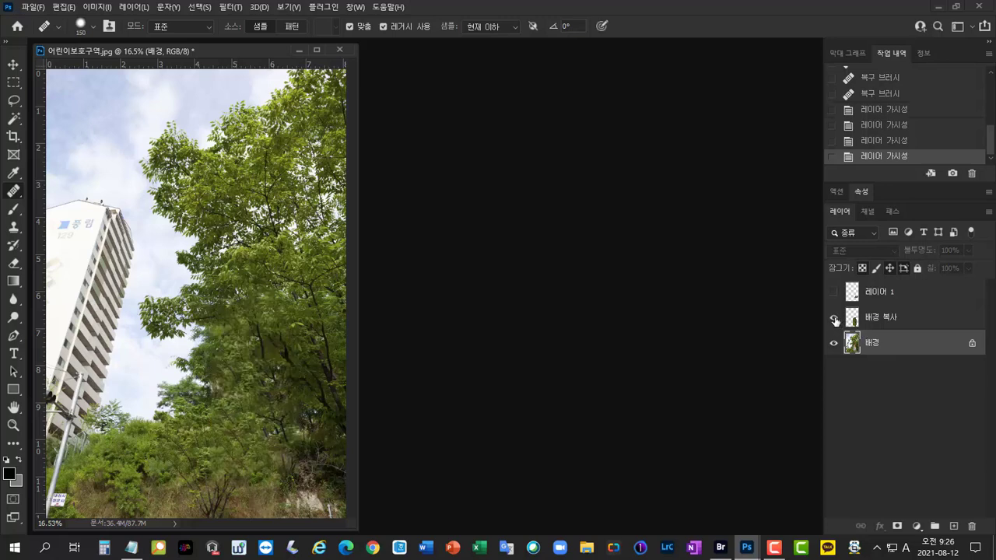
click(834, 293)
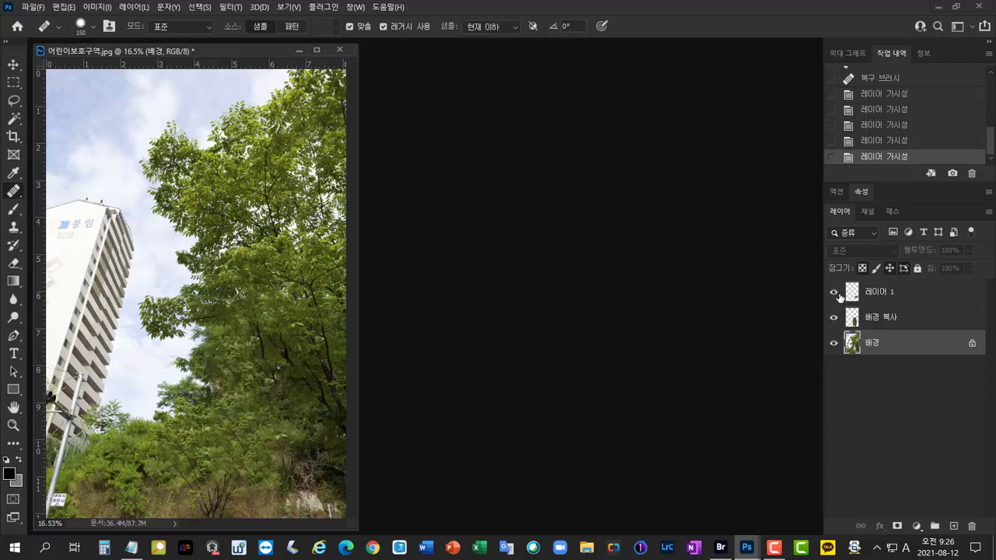
click(835, 292)
click(834, 293)
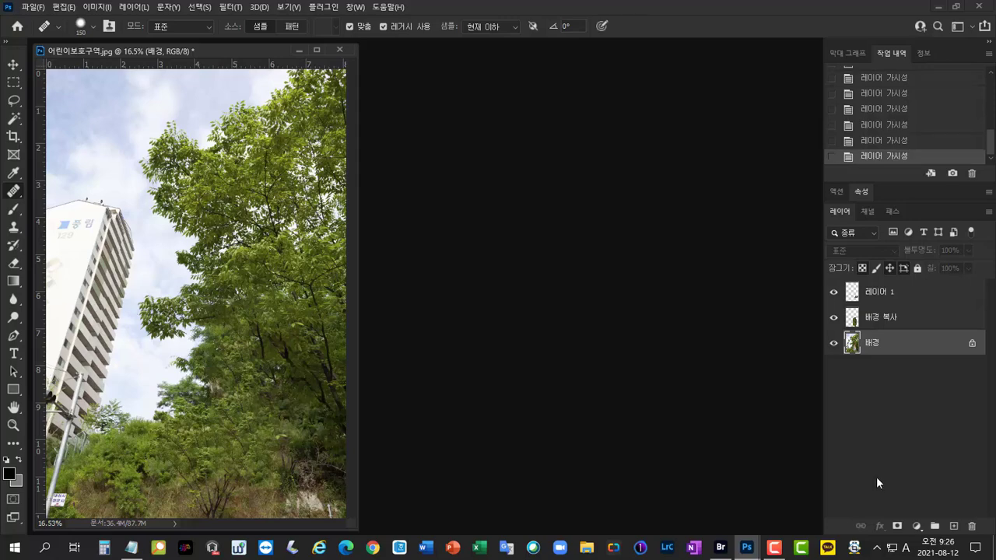